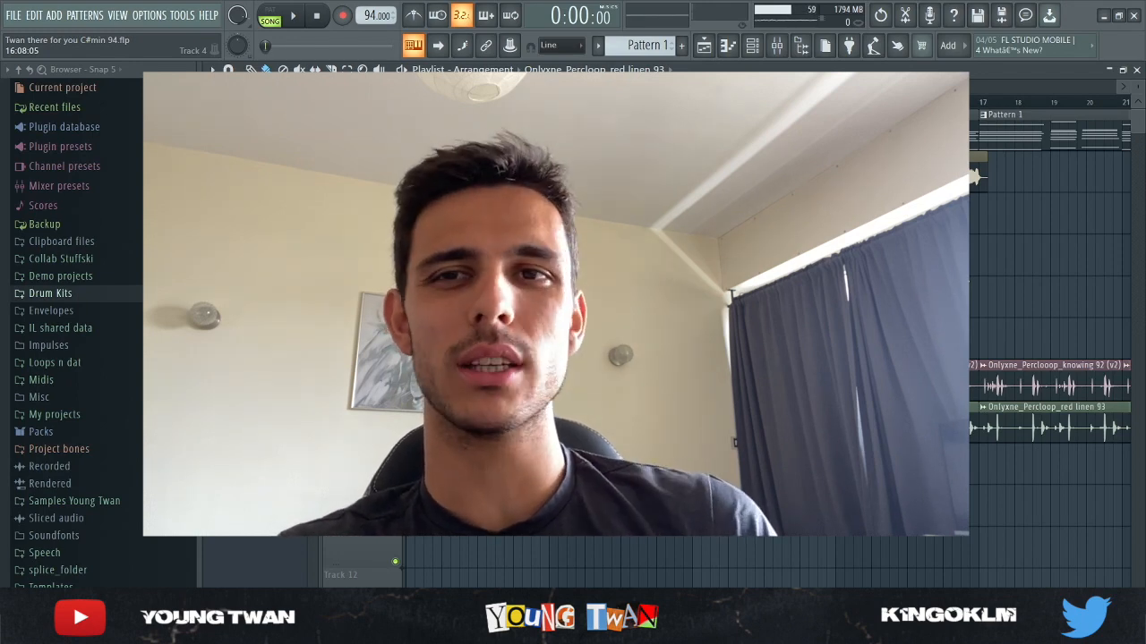
Play the full arrangement from the start, showing more bars of the playlist
click(295, 17)
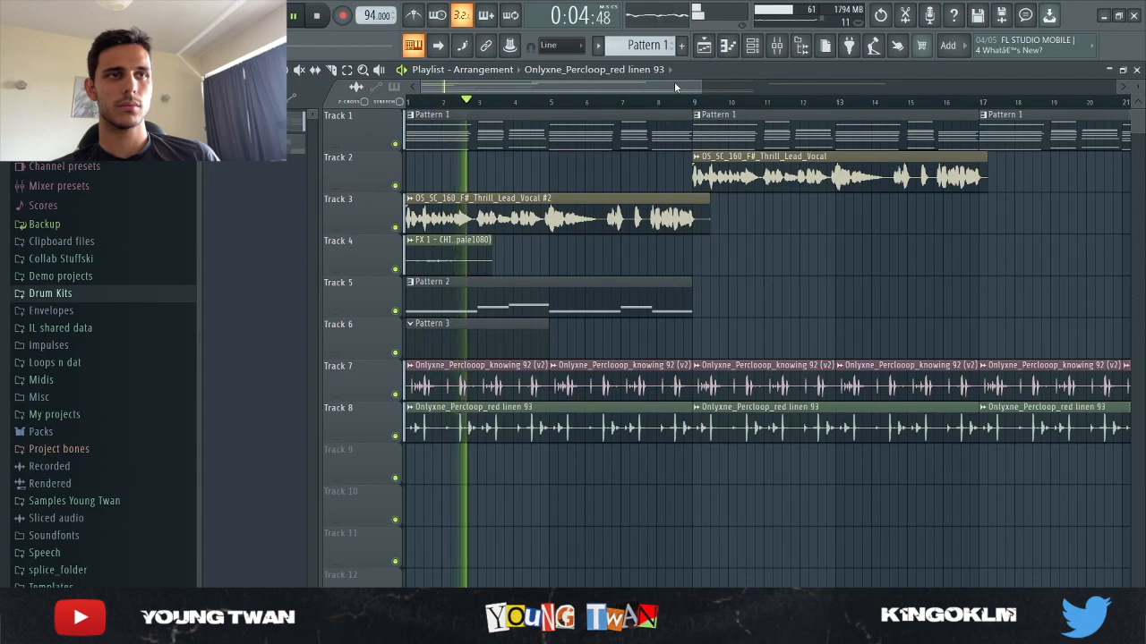
drag(702, 86, 796, 128)
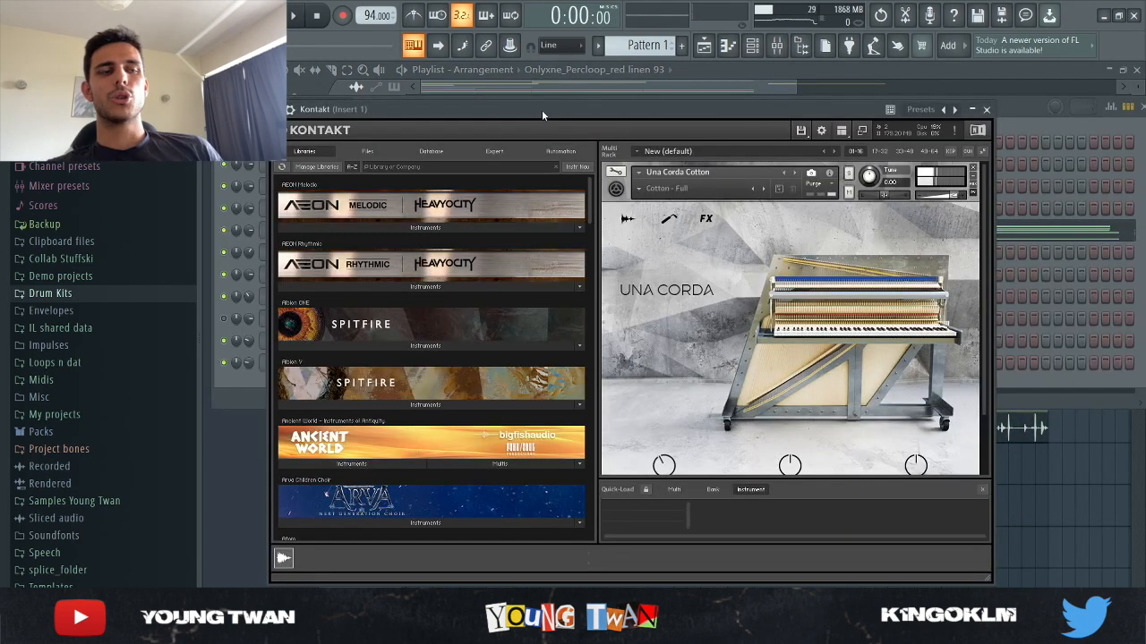
Examine the Una Corda Cotton instrument in Kontakt, including its equalizer, compression, style and space effects
scroll(807, 270, down, 3)
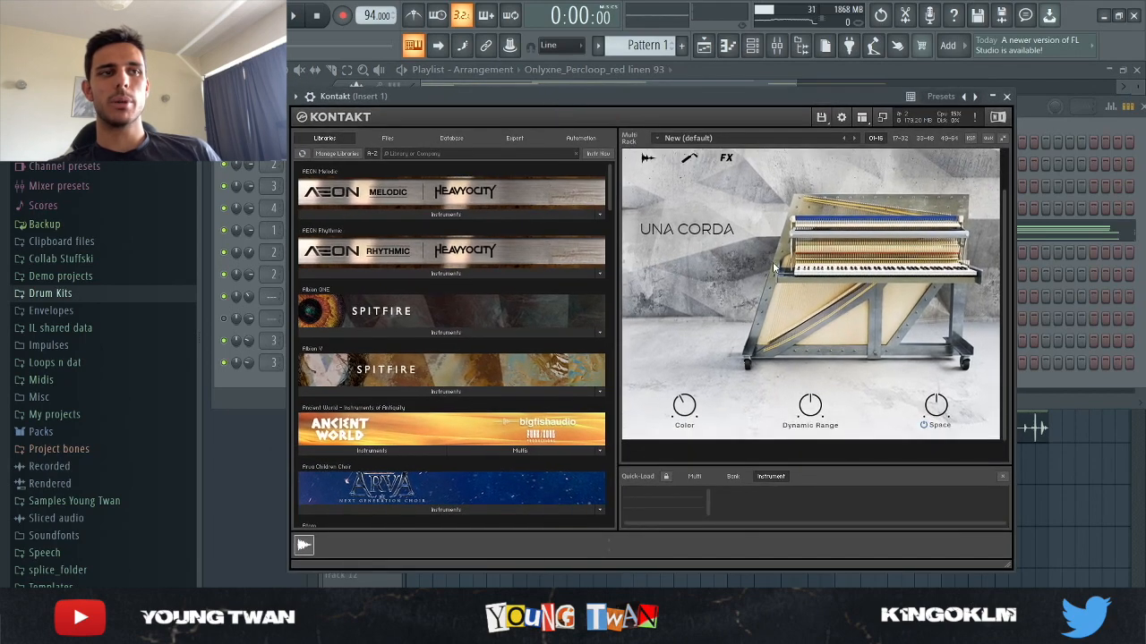
scroll(741, 339, up, 3)
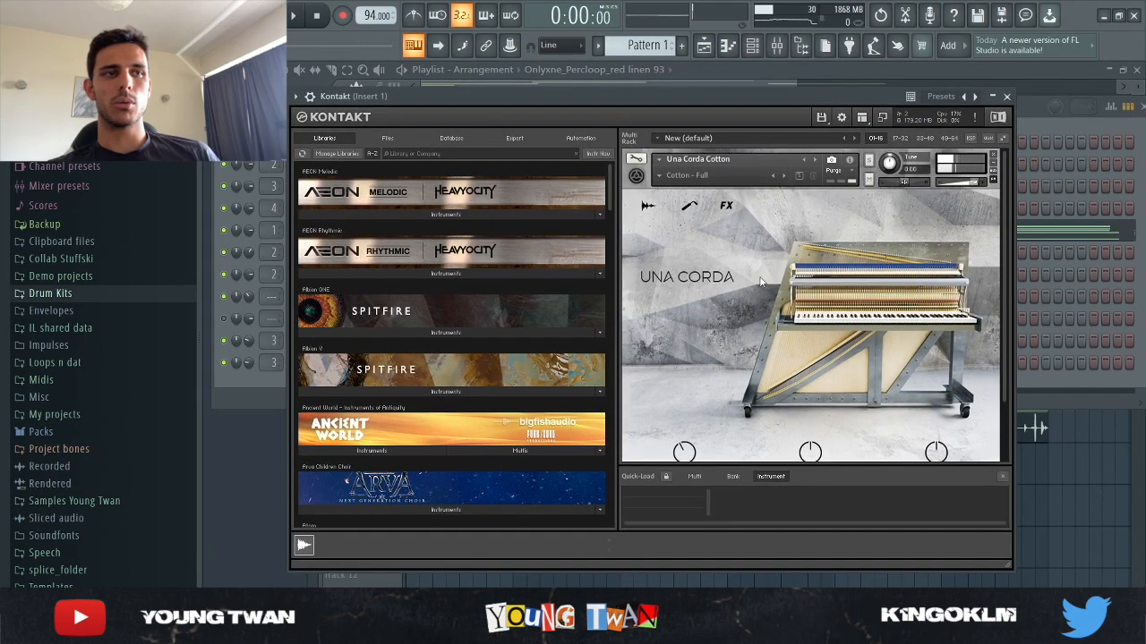
drag(649, 112, 639, 117)
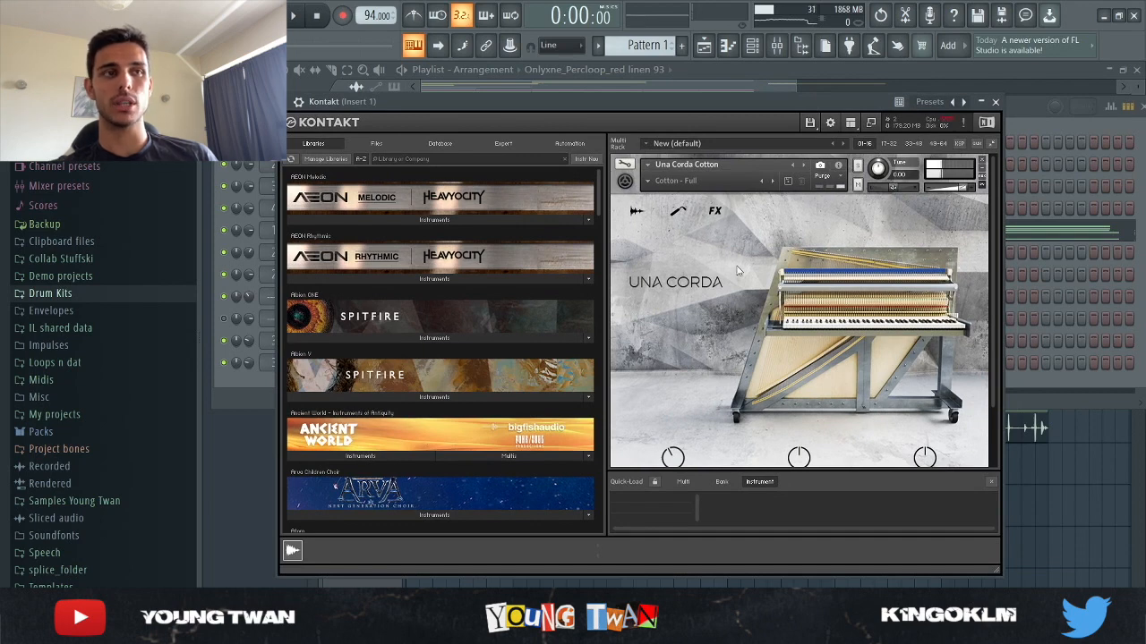
click(715, 210)
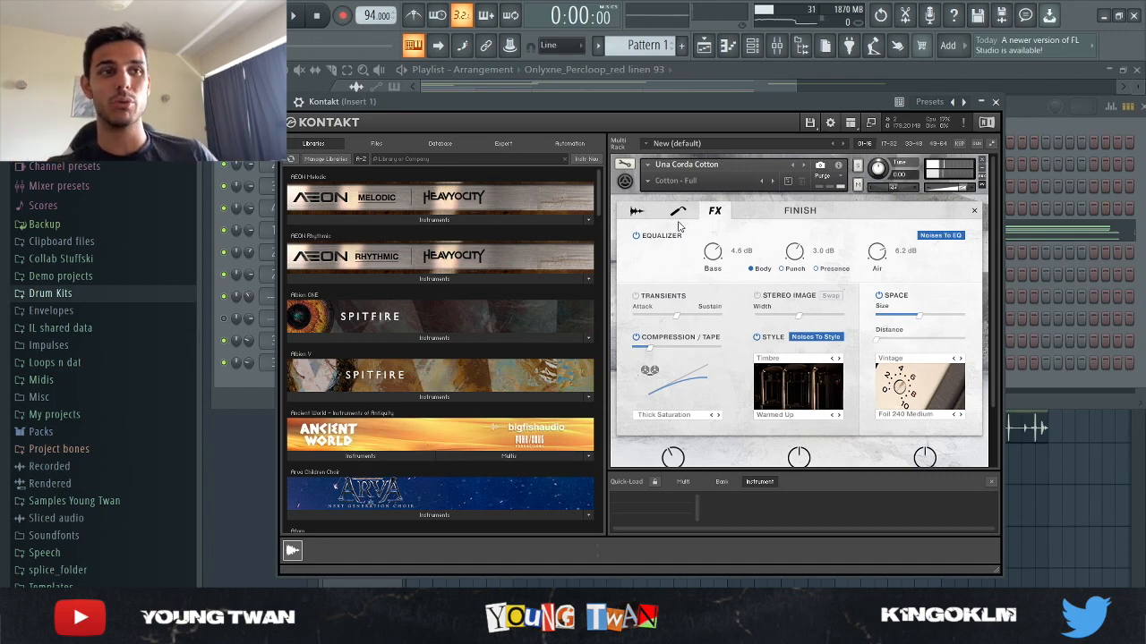
scroll(947, 276, down, 1)
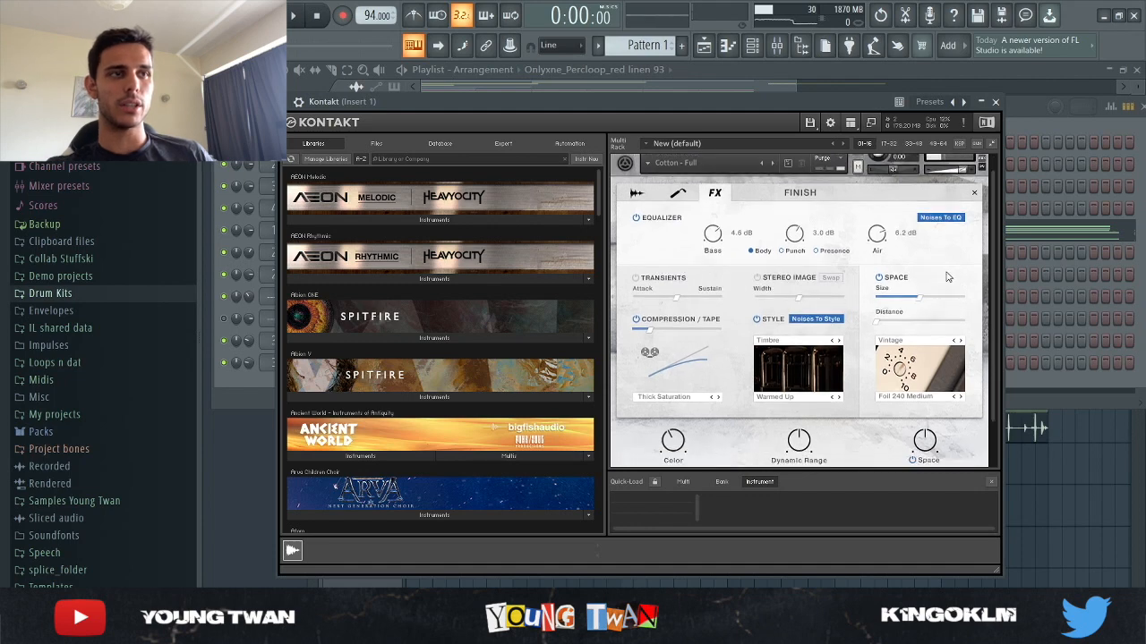
scroll(908, 393, down, 1)
scroll(806, 295, up, 1)
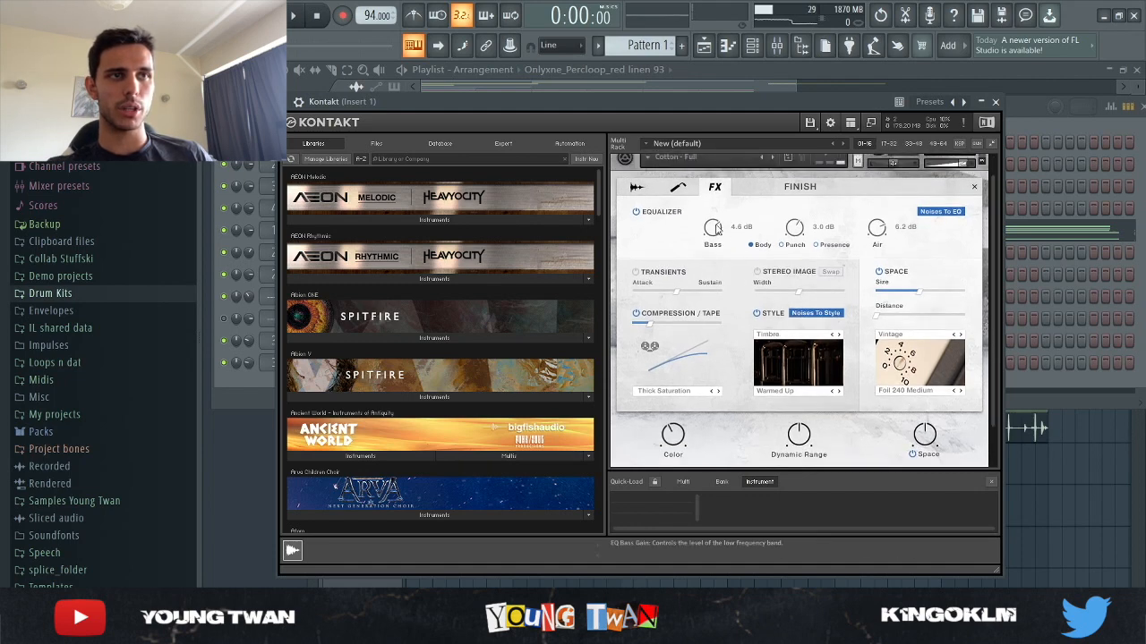
Review the Response and Workbench settings of the Una Corda instrument and close Kontakt
click(679, 193)
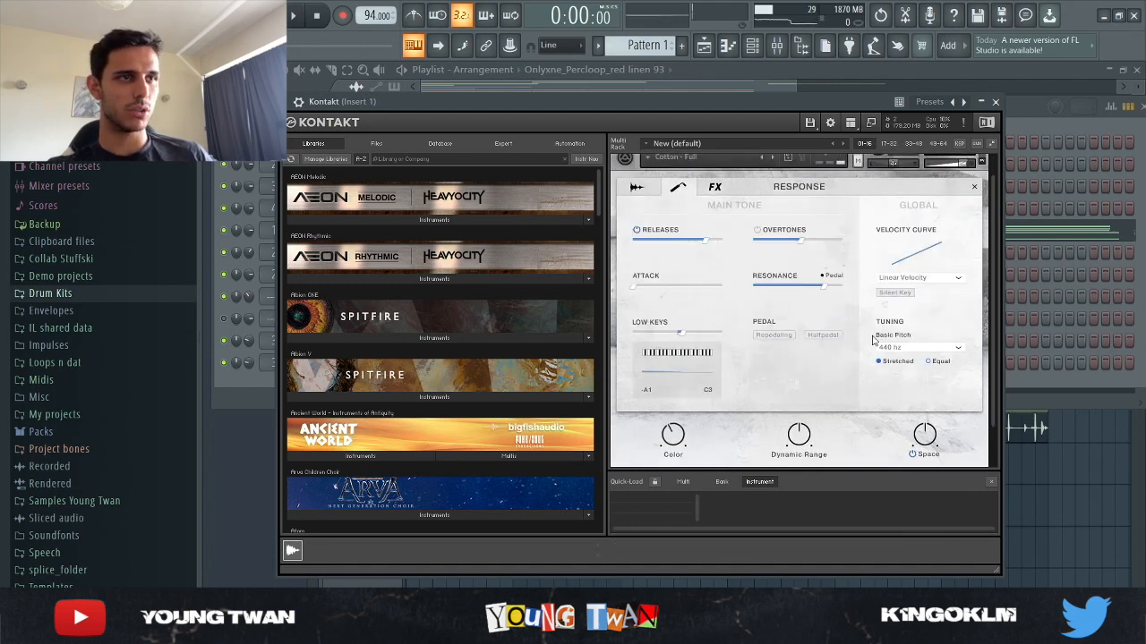
click(636, 191)
scroll(887, 296, up, 1)
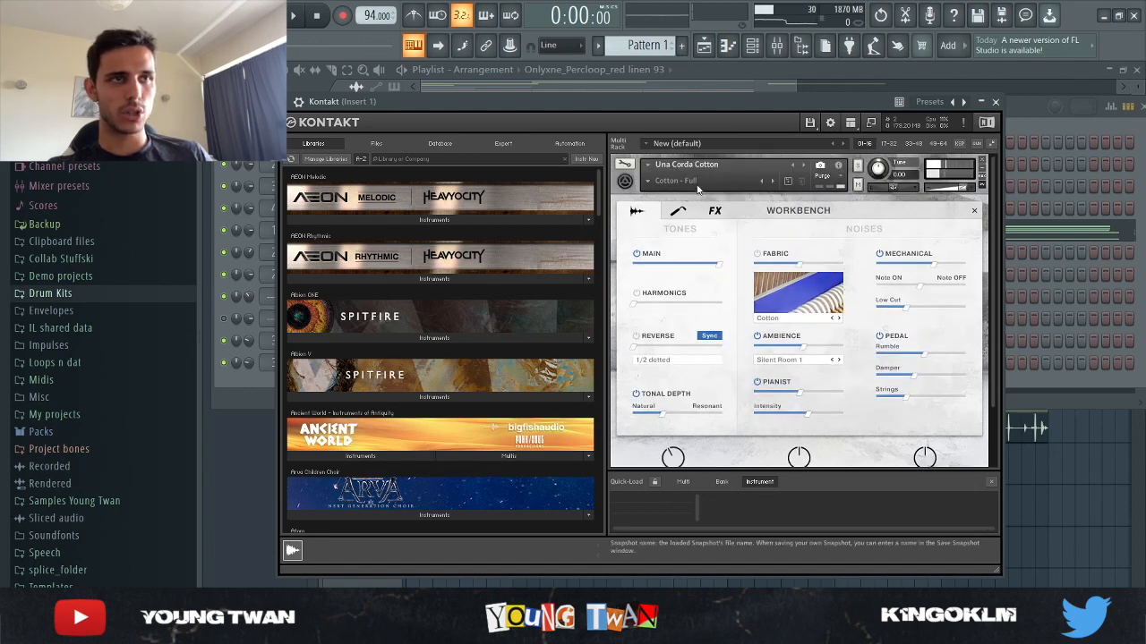
click(994, 101)
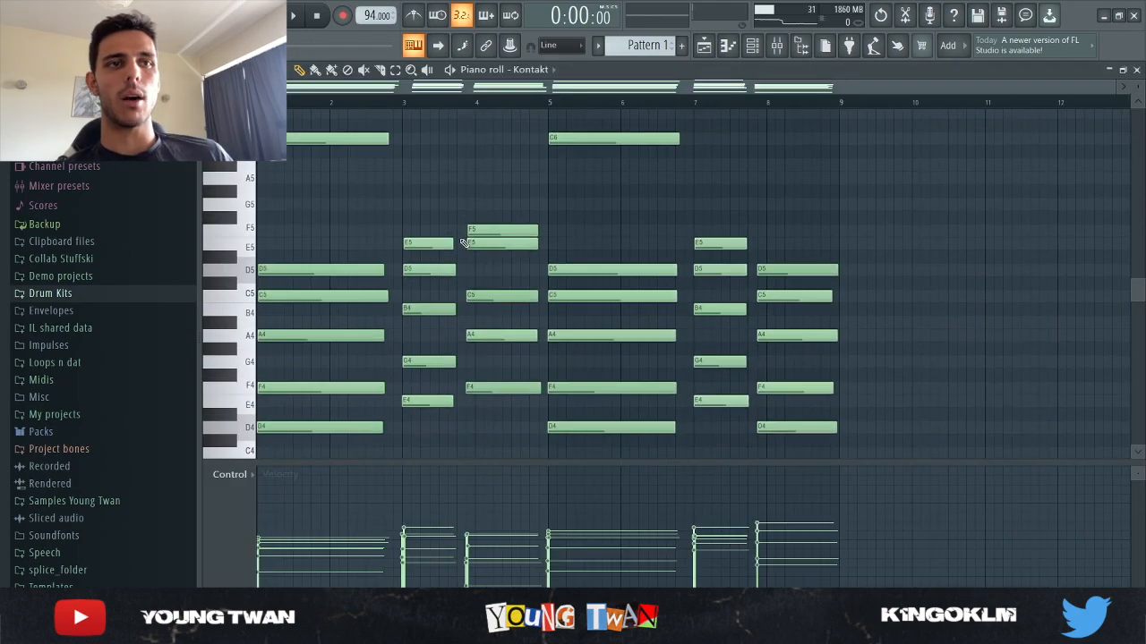
Examine the Kontakt chord notes of Pattern 1 in the piano roll, from the bass notes to the highest ones
scroll(417, 295, down, 2)
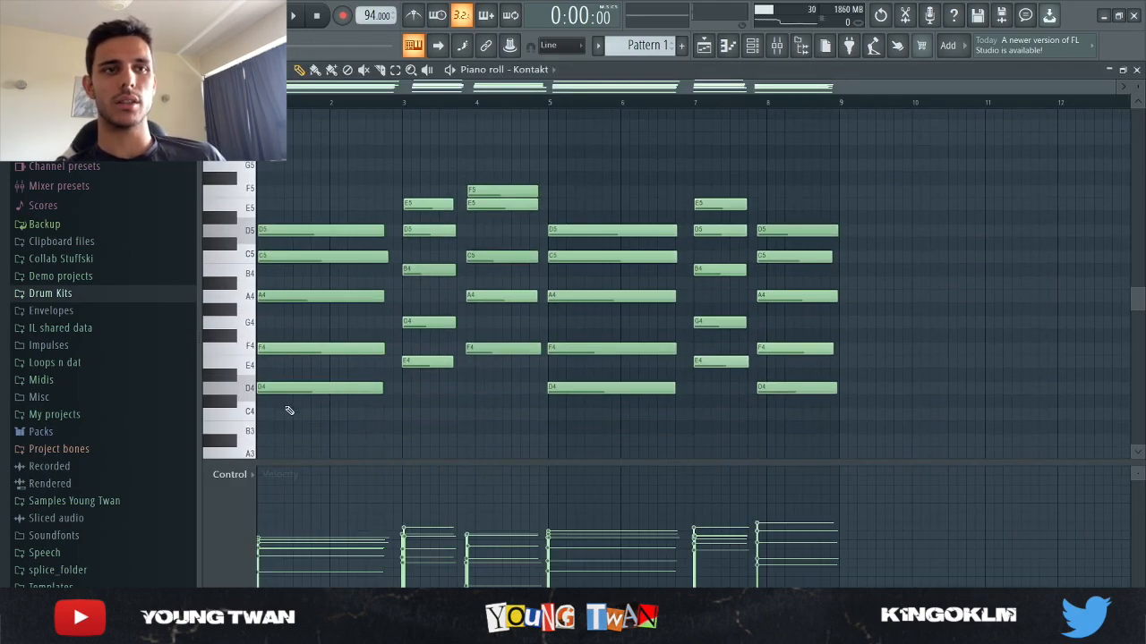
scroll(743, 164, up, 3)
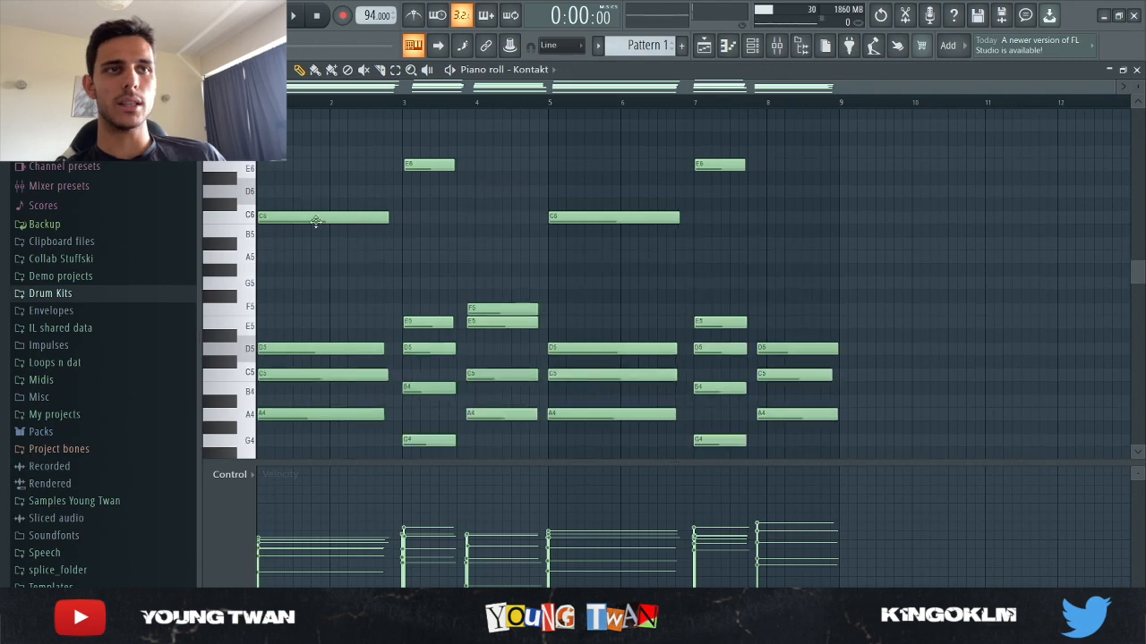
scroll(358, 223, down, 8)
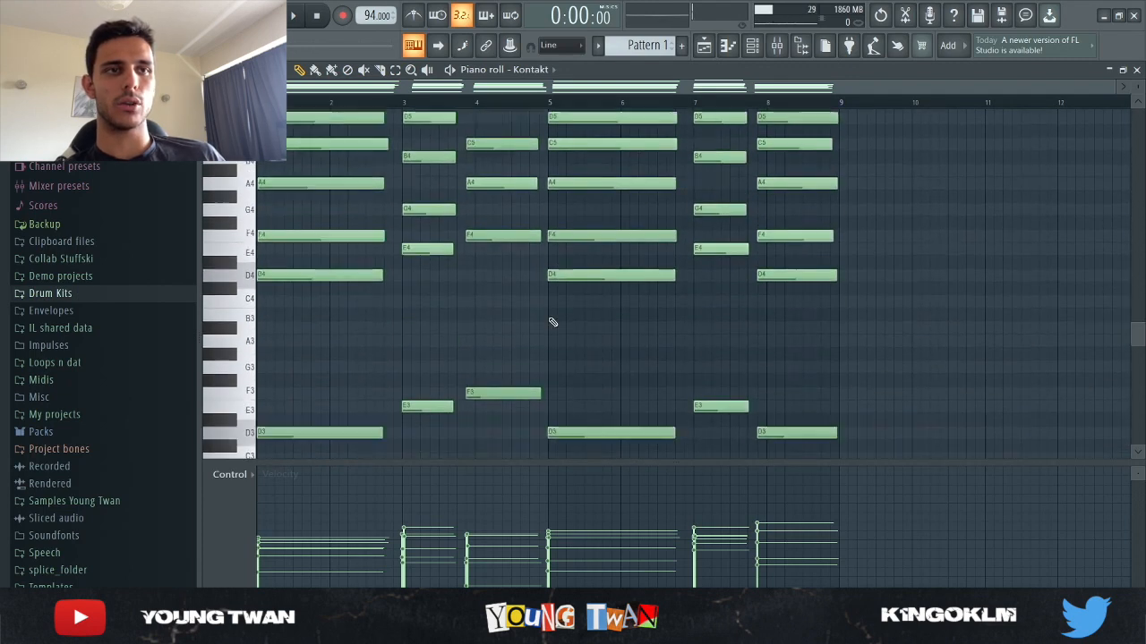
scroll(228, 285, up, 3)
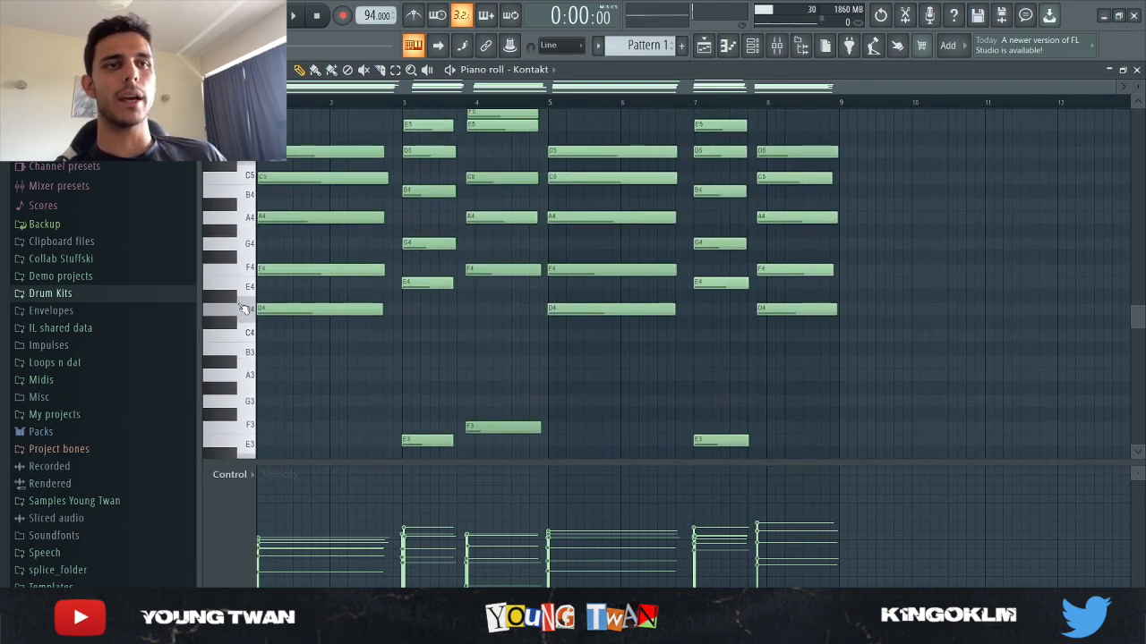
scroll(411, 293, up, 3)
scroll(502, 285, down, 3)
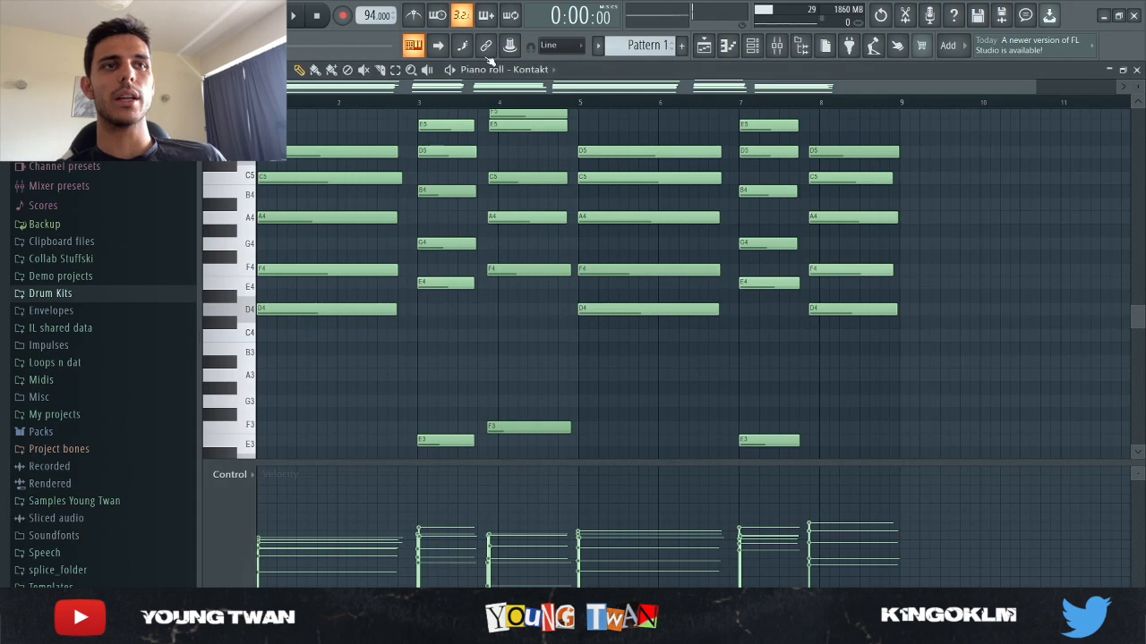
Play the Kontakt chord progression of Pattern 1 through once while viewing its upper notes, and stop playback
click(295, 15)
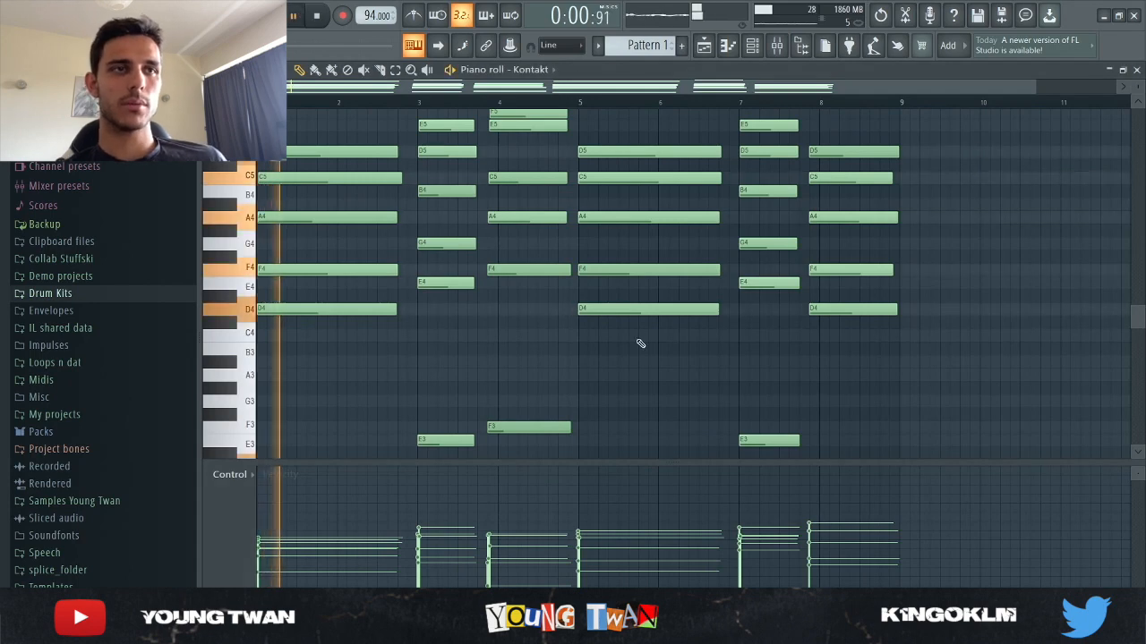
scroll(689, 358, up, 2)
scroll(760, 365, up, 1)
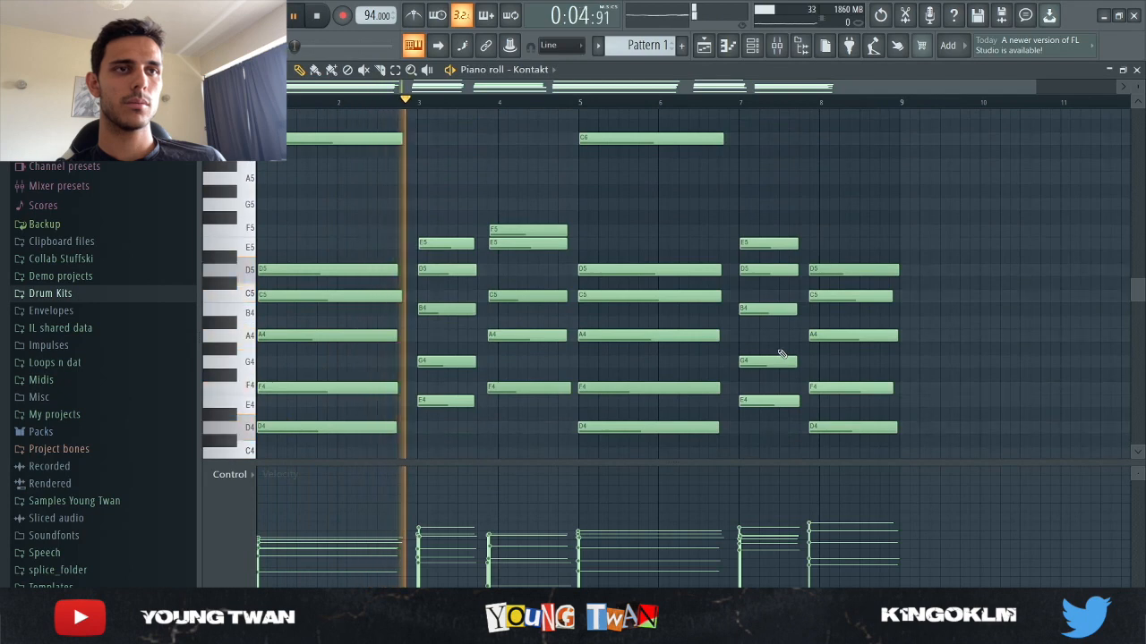
scroll(779, 346, up, 1)
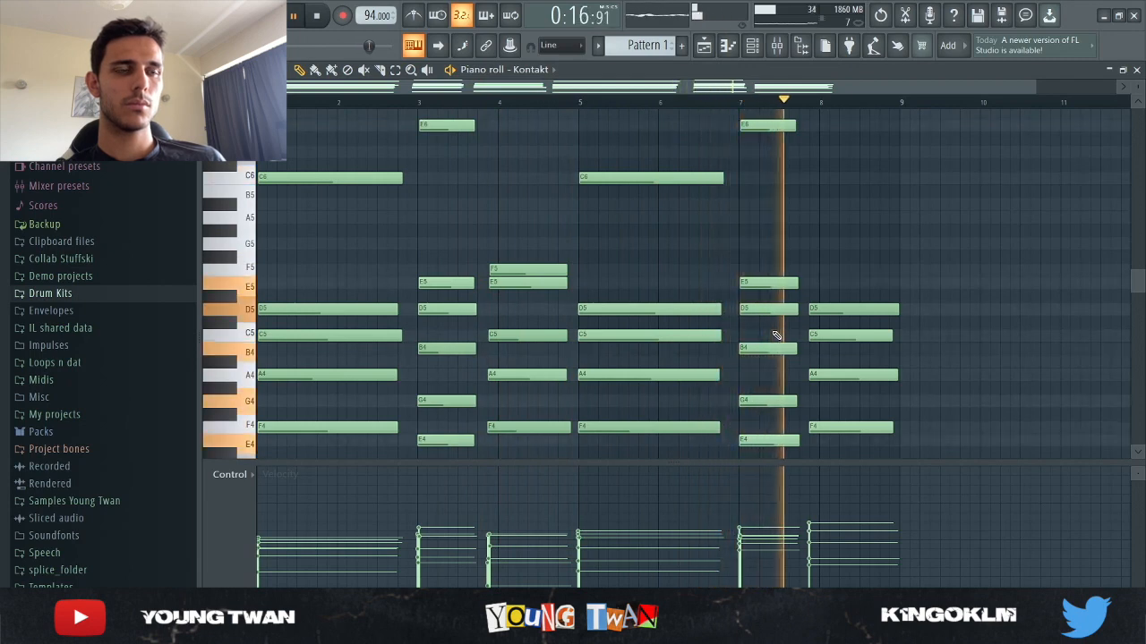
click(319, 16)
Inspect the TR5 Sunset Sound Studio Reverb and FabFilter Pro-Q 3 settings on mixer Insert 1, closing each plugin
click(752, 45)
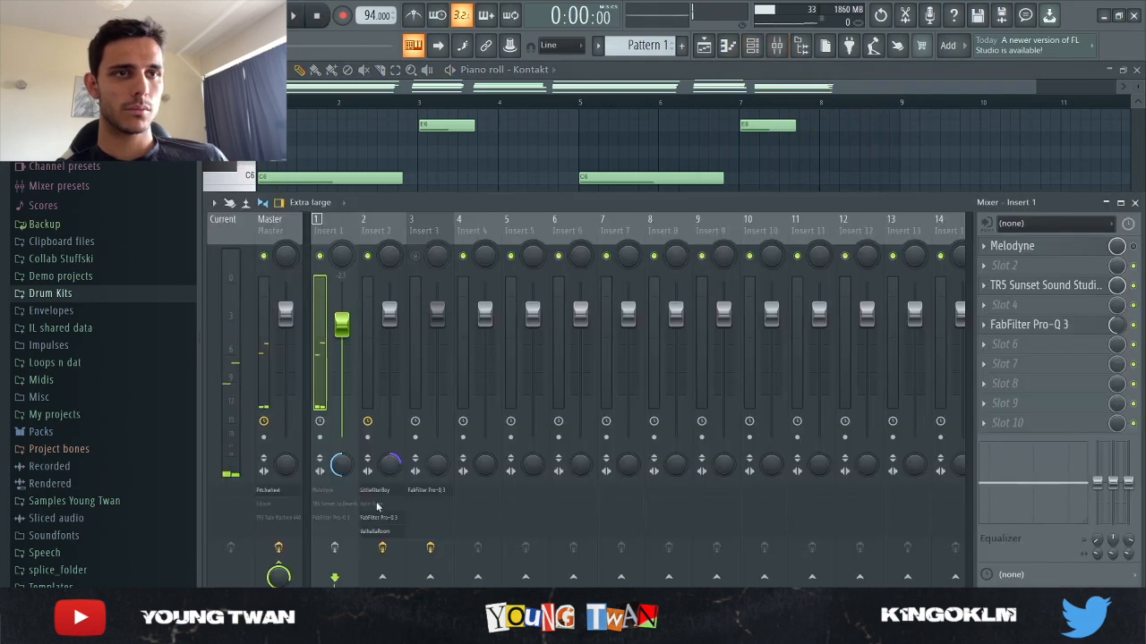
click(1036, 288)
drag(625, 115, 574, 128)
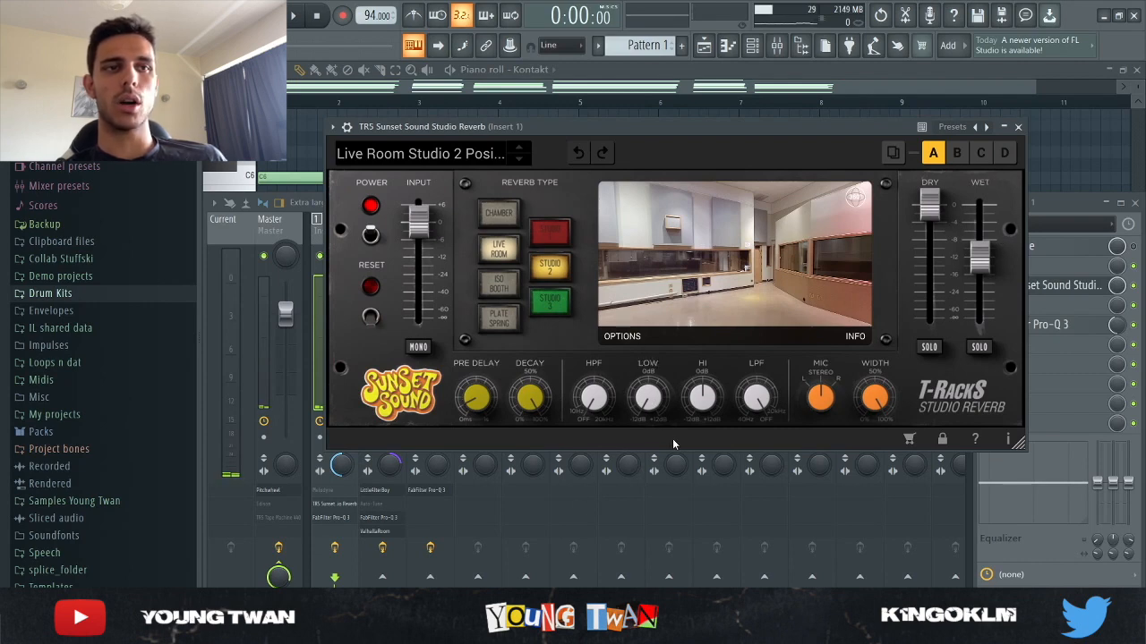
click(1019, 128)
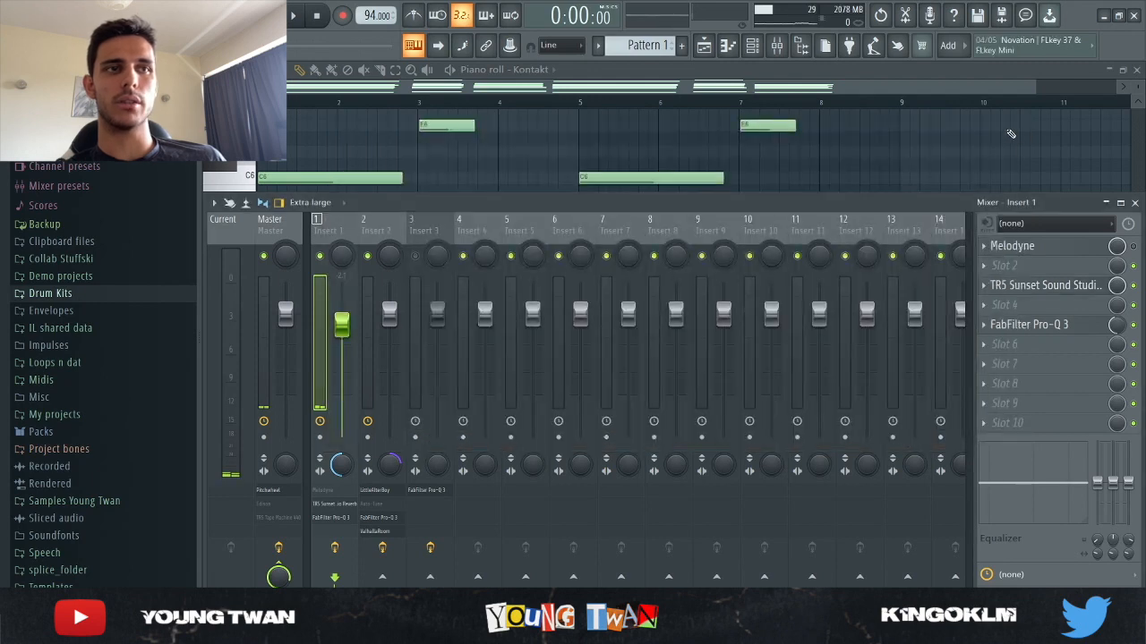
click(1038, 326)
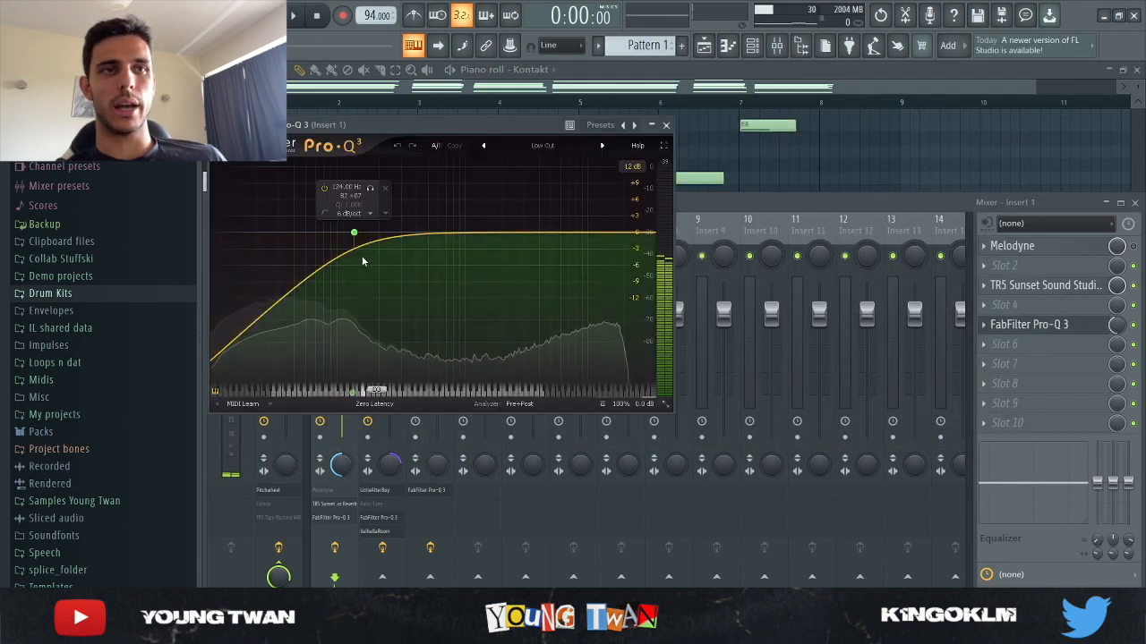
click(666, 126)
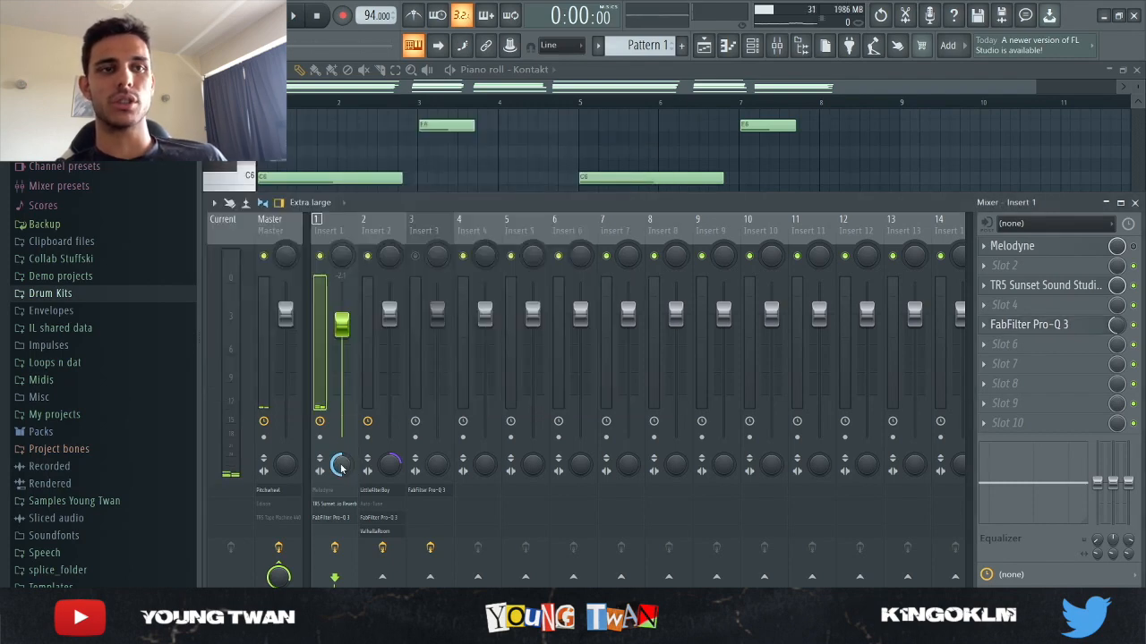
Close the mixer and listen to the Kontakt chords again with the Insert 1 effects, stopping partway
key(F9)
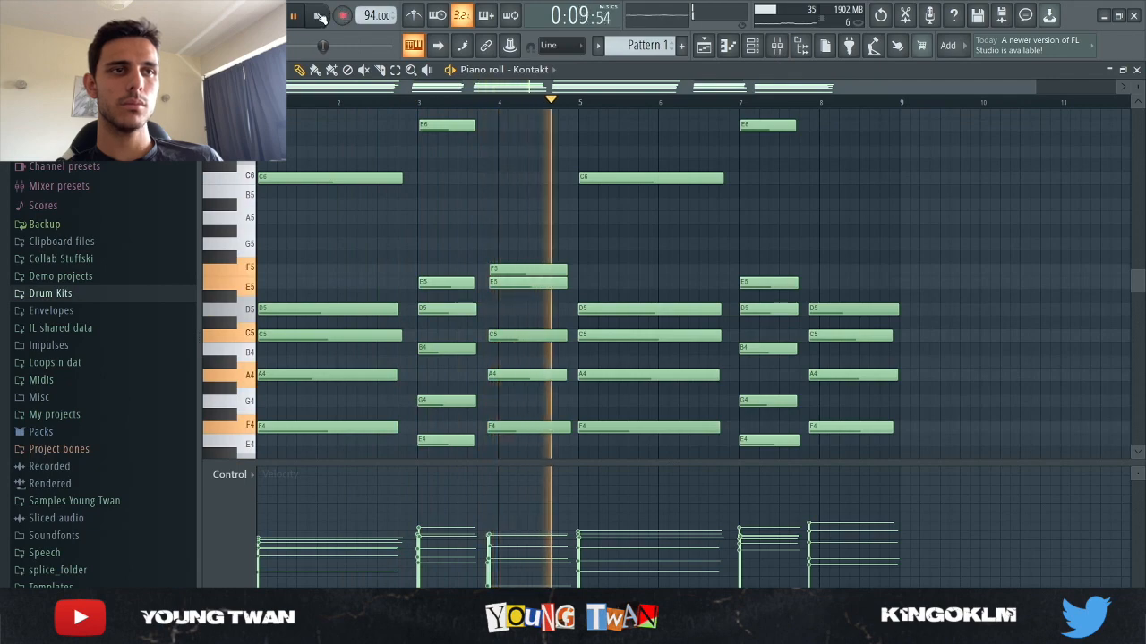
key(space)
Review the time-stretching and pitch settings of both OS_SC_160_F#_Thrill_Lead_Vocal samples and close their settings
click(752, 46)
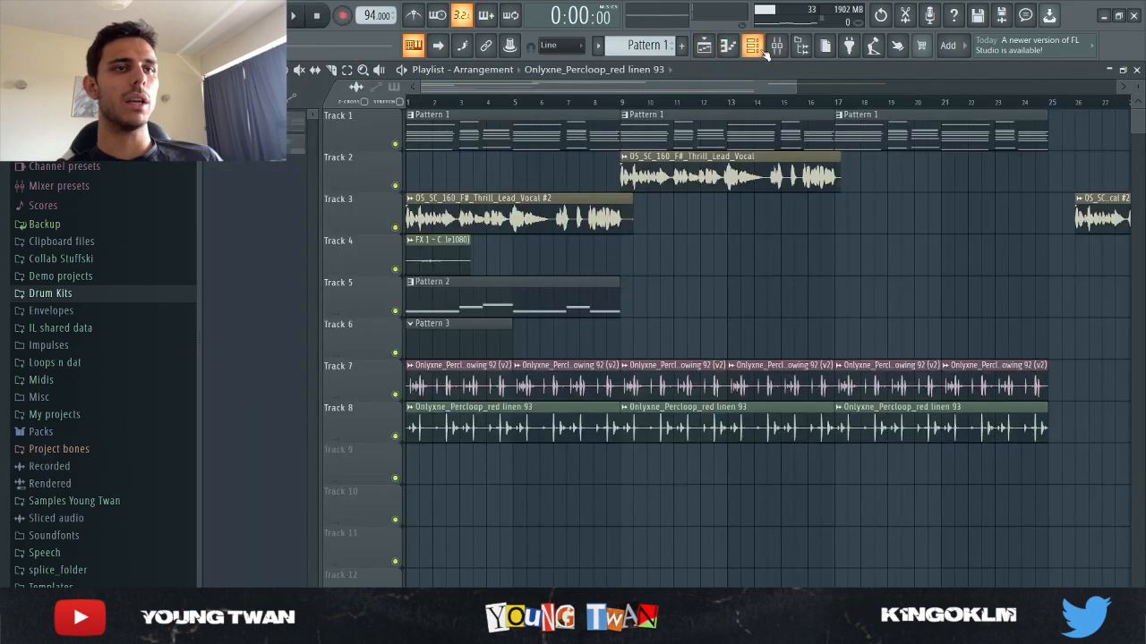
key(F6)
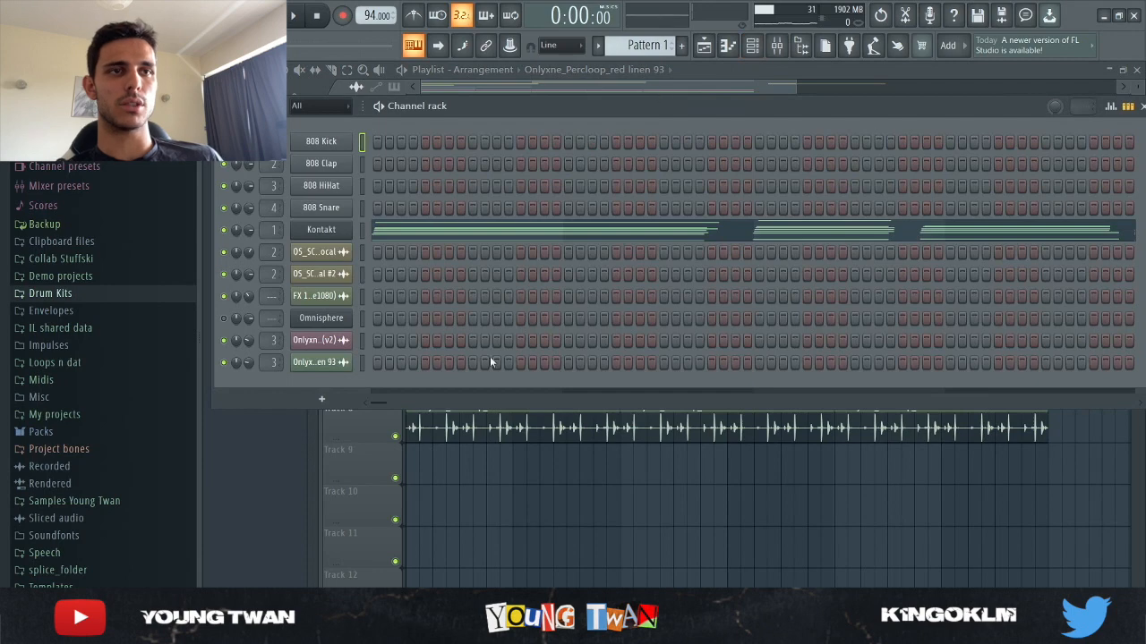
click(322, 252)
drag(470, 337, 578, 163)
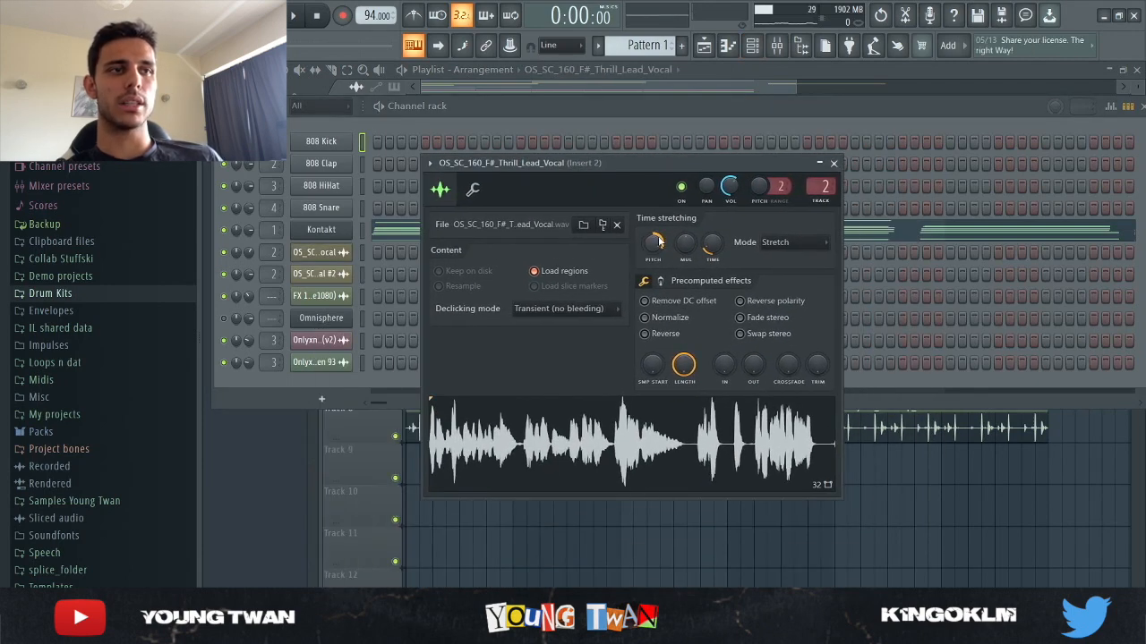
key(F9)
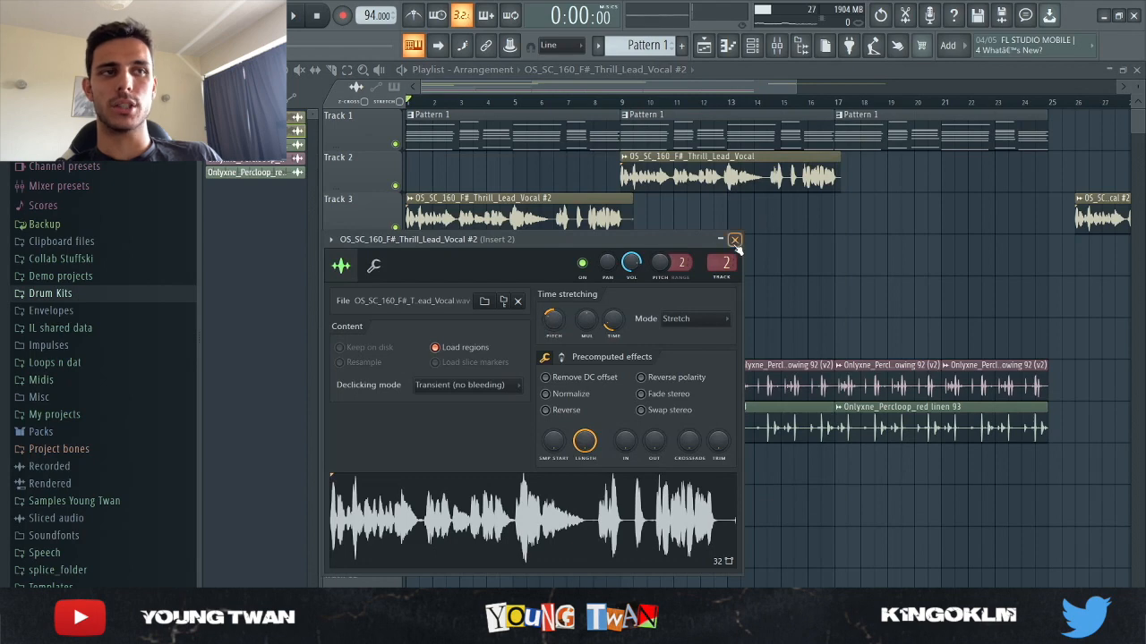
click(734, 241)
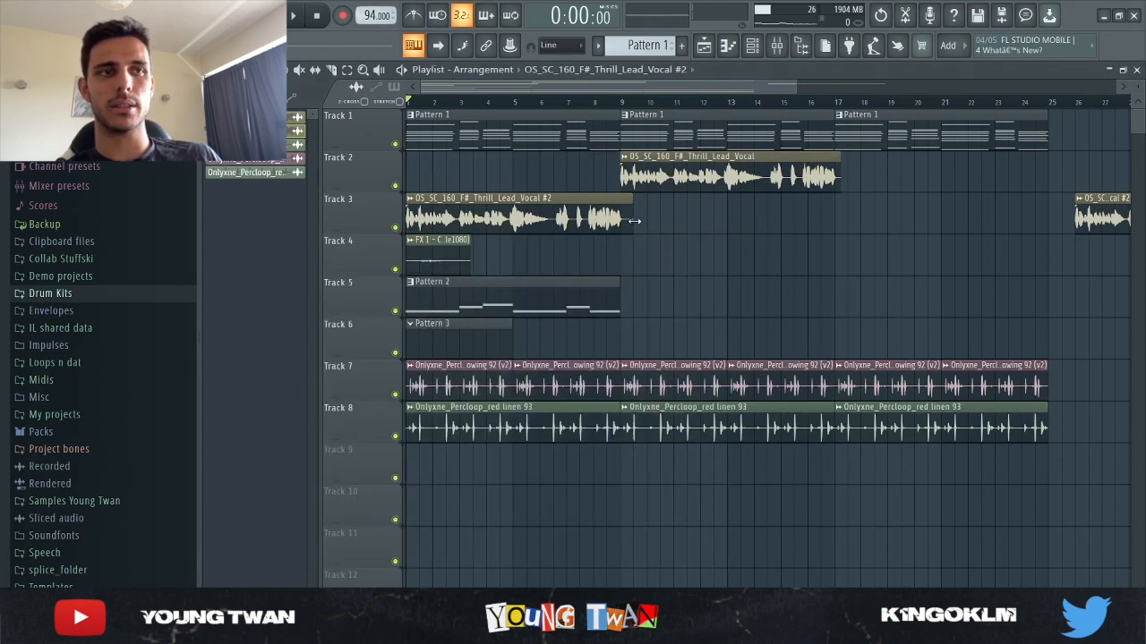
Inspect the LittleAlterBoy, FabFilter Pro-Q 3 and ValhallaRoom settings on mixer Insert 2, closing each plugin
click(777, 46)
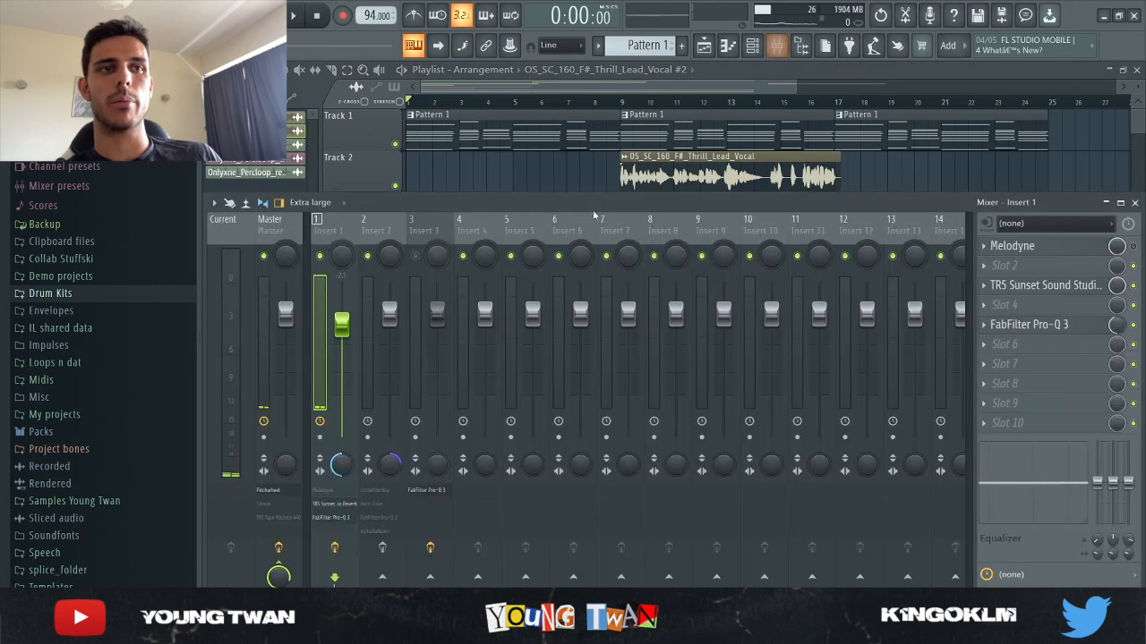
click(384, 217)
click(1067, 245)
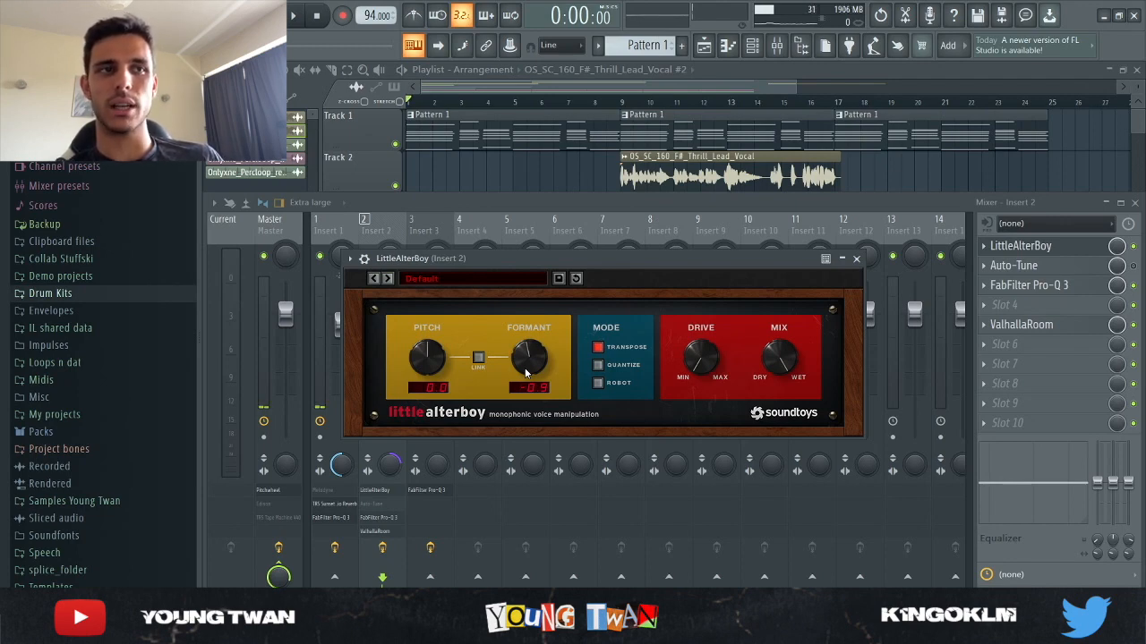
click(858, 260)
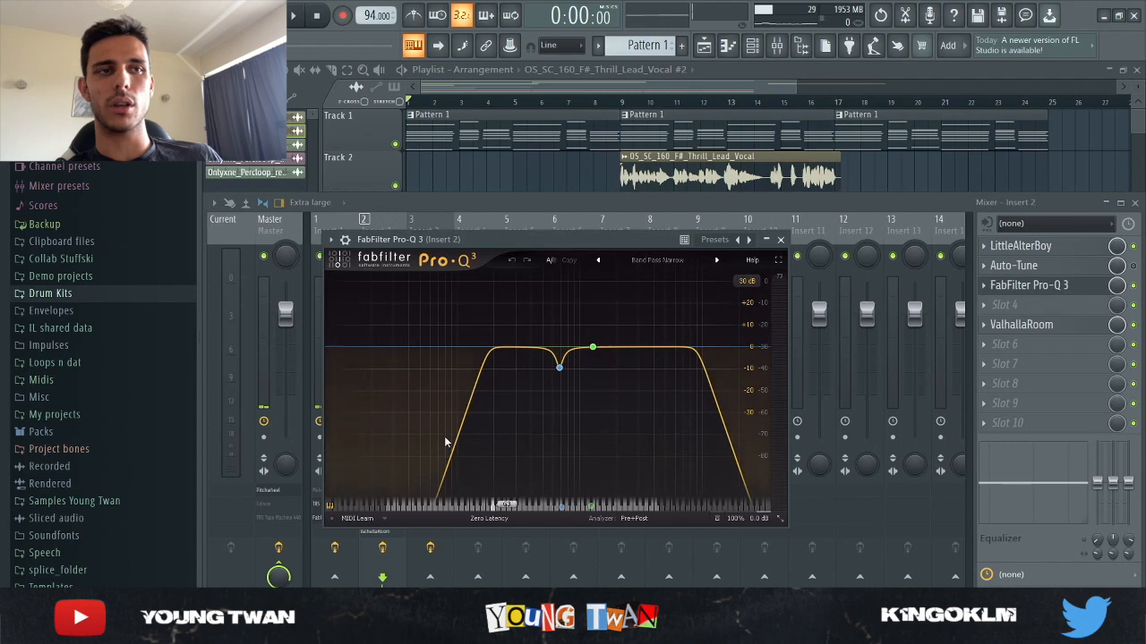
click(781, 240)
click(1021, 325)
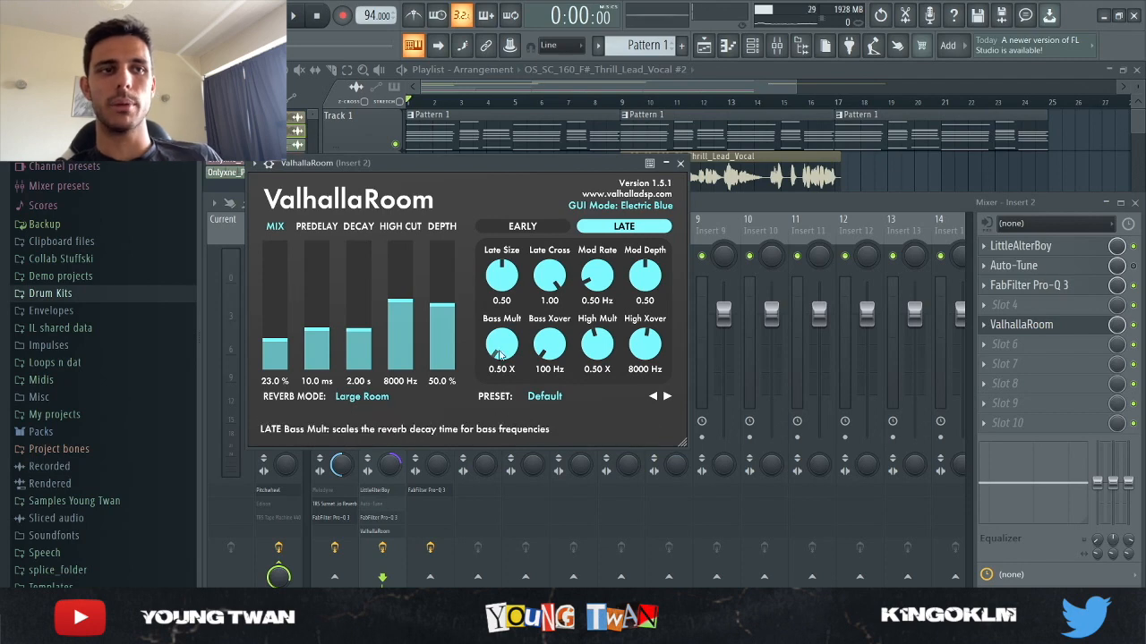
click(682, 164)
Close the plugin and mixer, mute Tracks 1 and 4, and listen to the OS_SC_160_F#_Thrill_Lead_Vocal #2 section
right_click(911, 181)
click(396, 145)
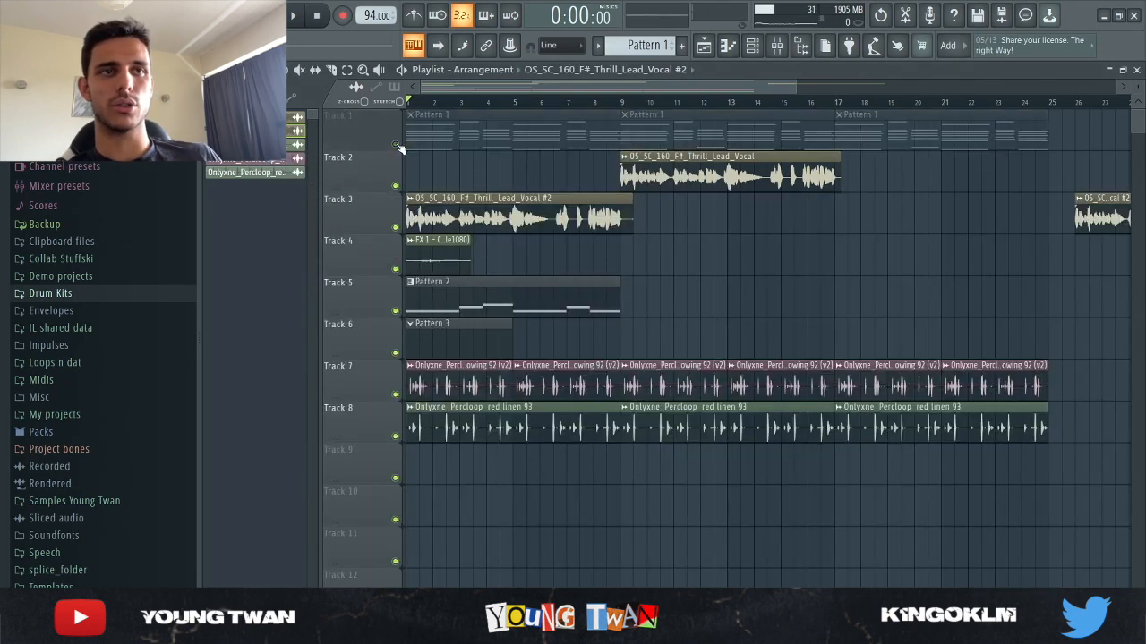
key(space)
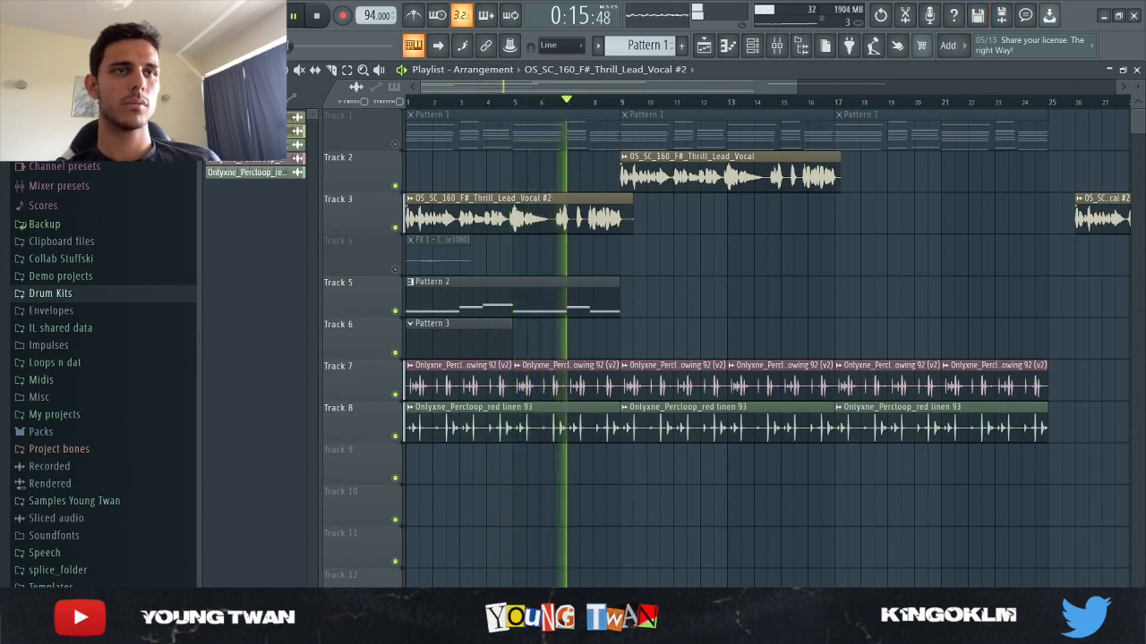
click(320, 16)
Review the OS_SC_160_F#_Thrill_Lead_Vocal sample settings on Track 2 and listen to the clip from bar 9, stopping partway
double_click(705, 175)
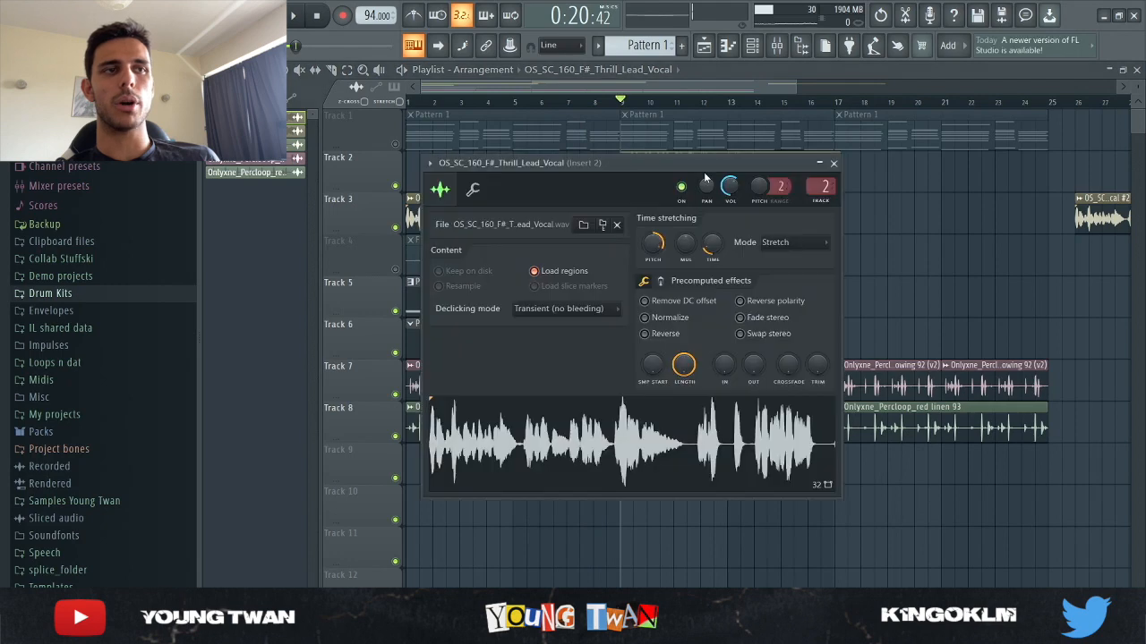
click(834, 165)
click(294, 17)
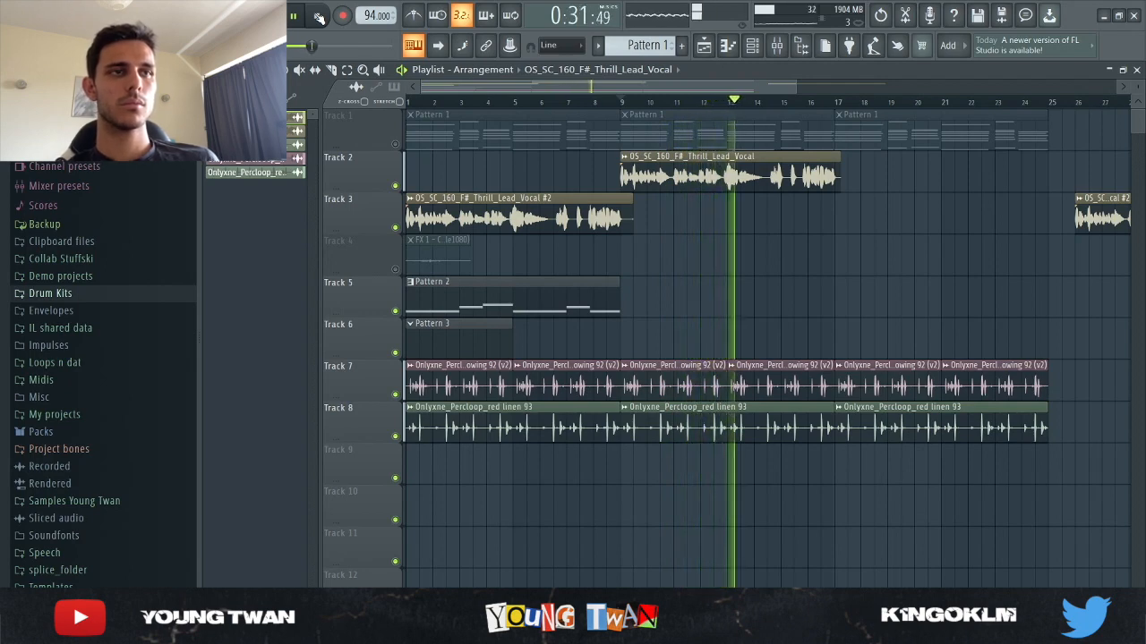
click(317, 17)
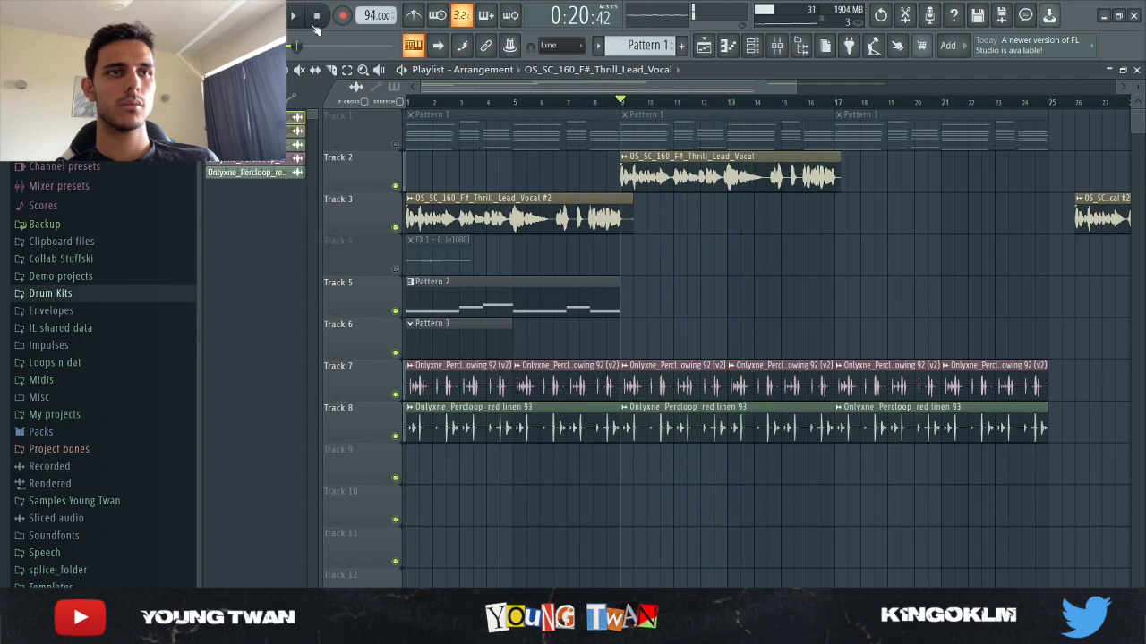
Unmute Tracks 4 and 1 and review the FX 1 - CHIMES sample settings, returning playback to the start
click(395, 269)
click(395, 144)
double_click(435, 250)
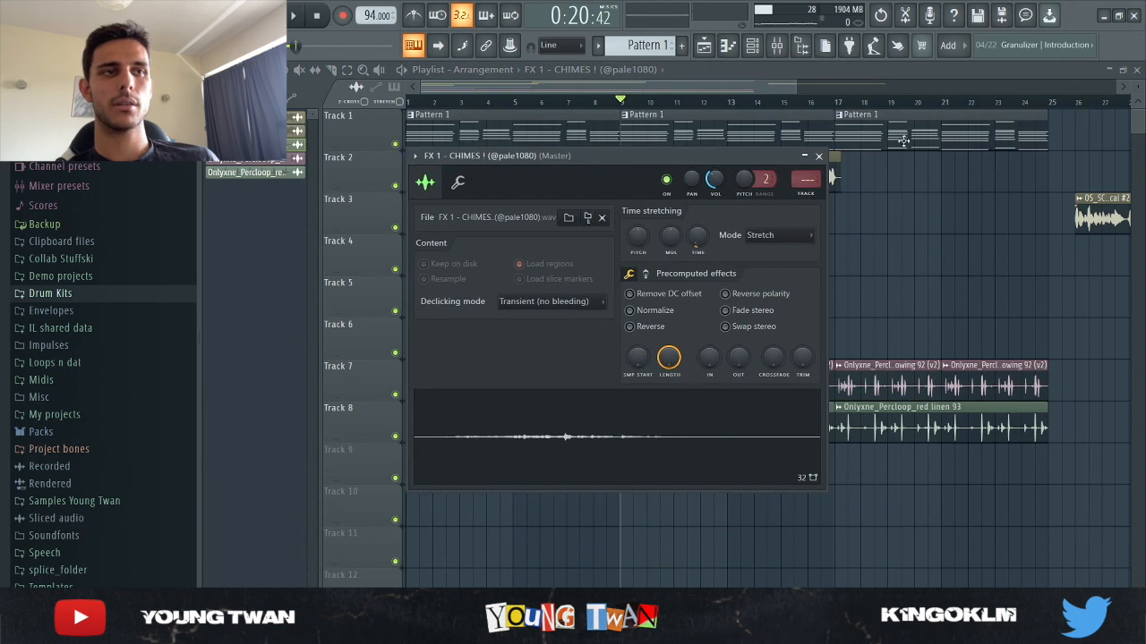
click(818, 157)
click(322, 16)
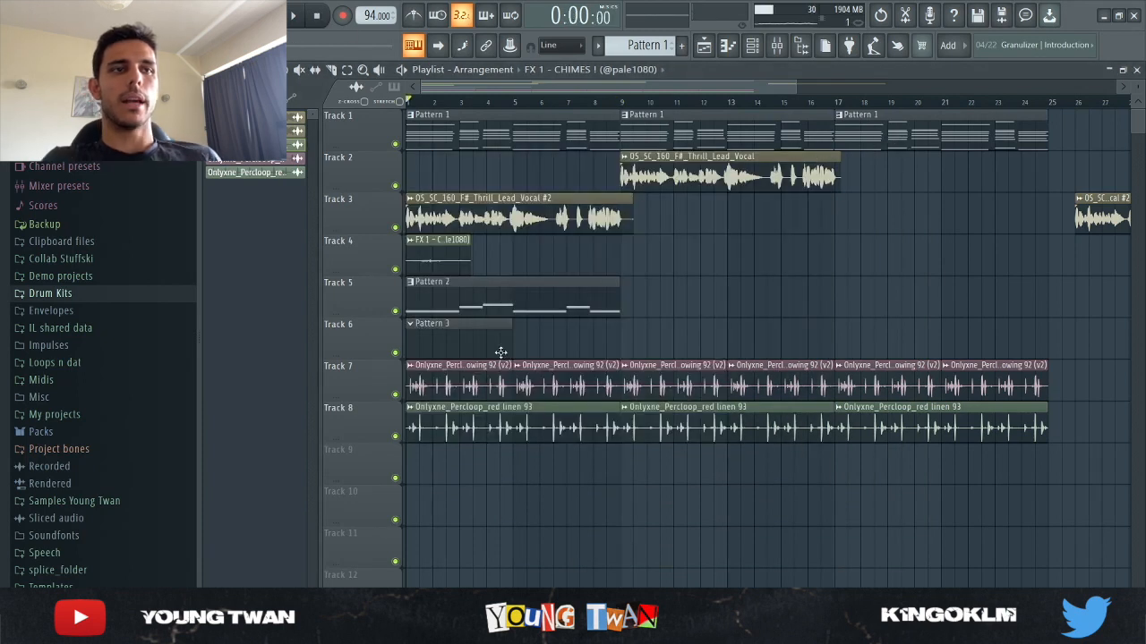
Select Pattern 2 and review its Omnisphere notes in the channel rack, closing the rack and mixer
click(477, 287)
click(753, 46)
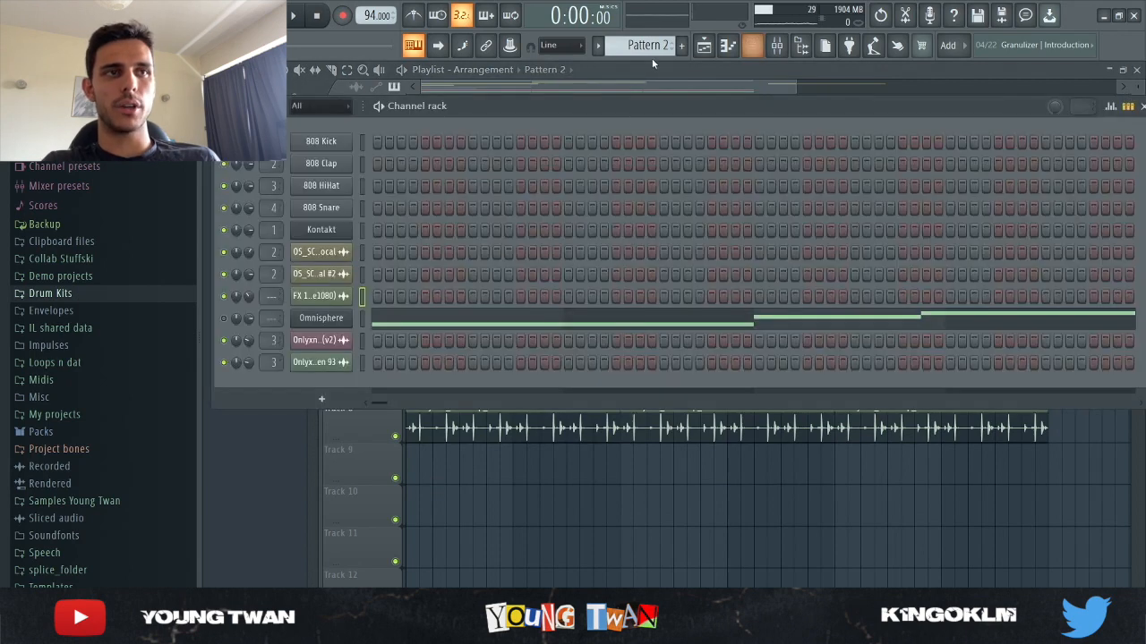
right_click(641, 503)
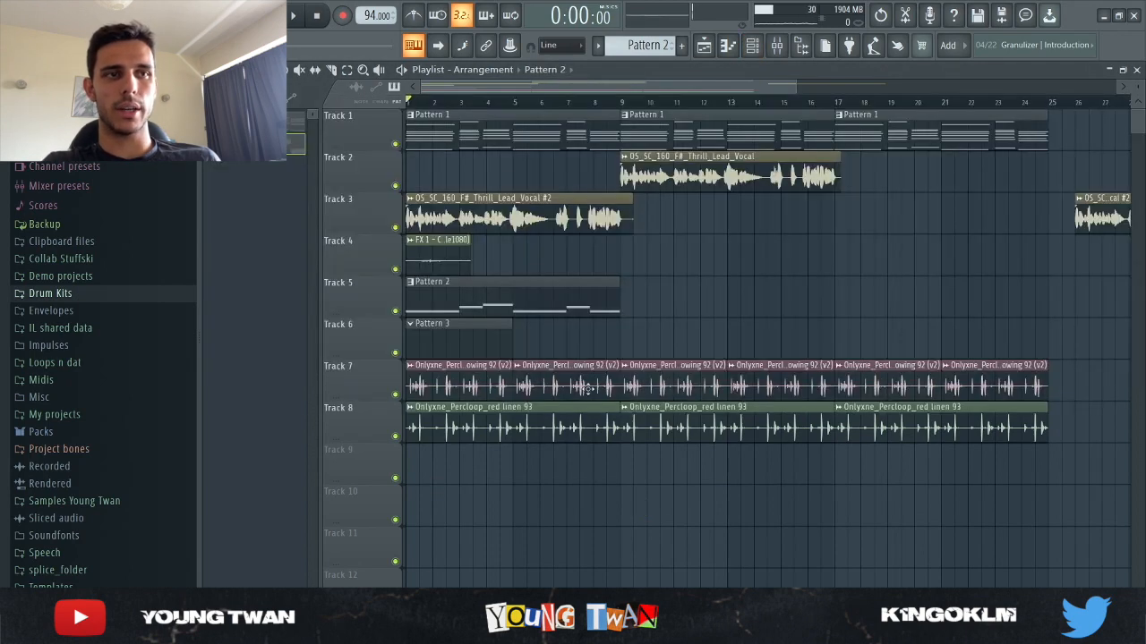
click(776, 46)
click(777, 46)
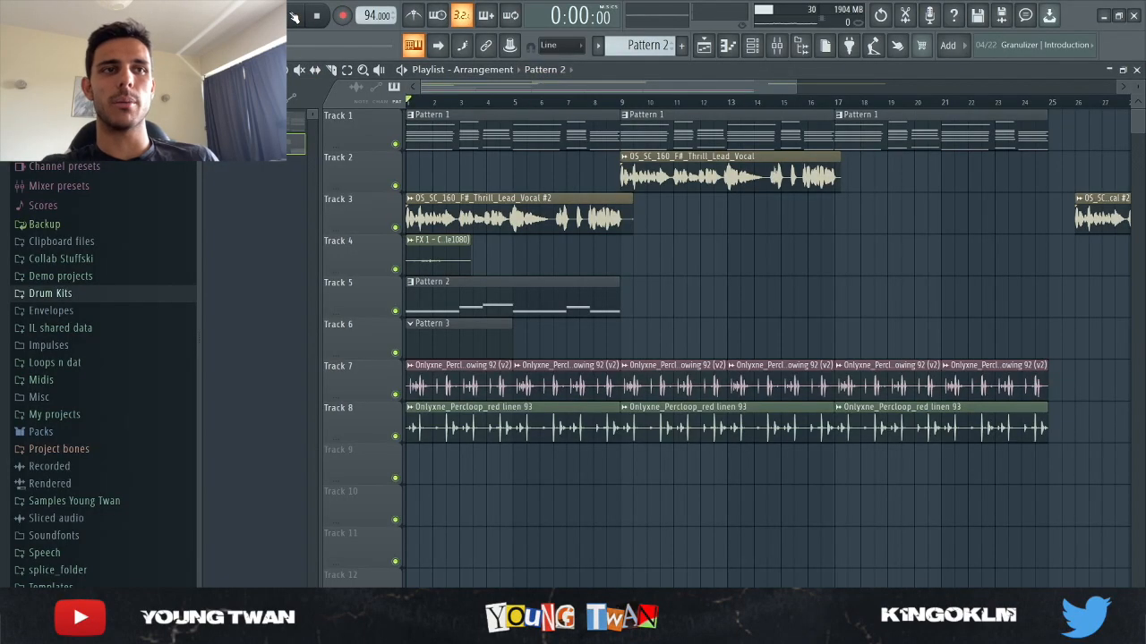
Listen to the full arrangement from the start with the whole playlist in view, stopping partway
click(293, 16)
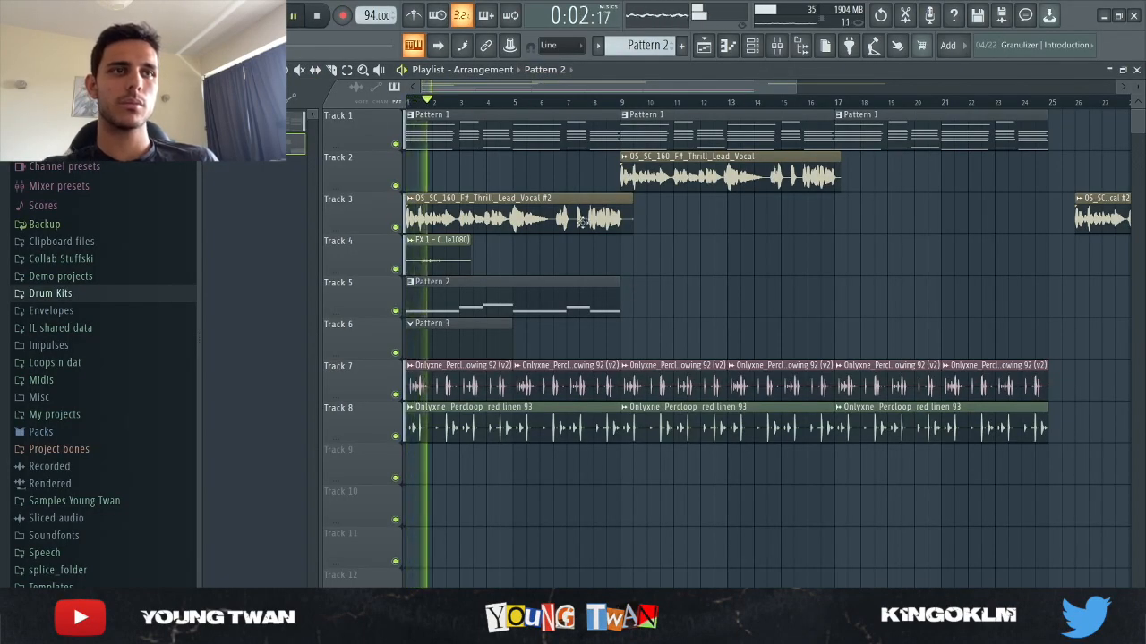
drag(798, 89, 976, 115)
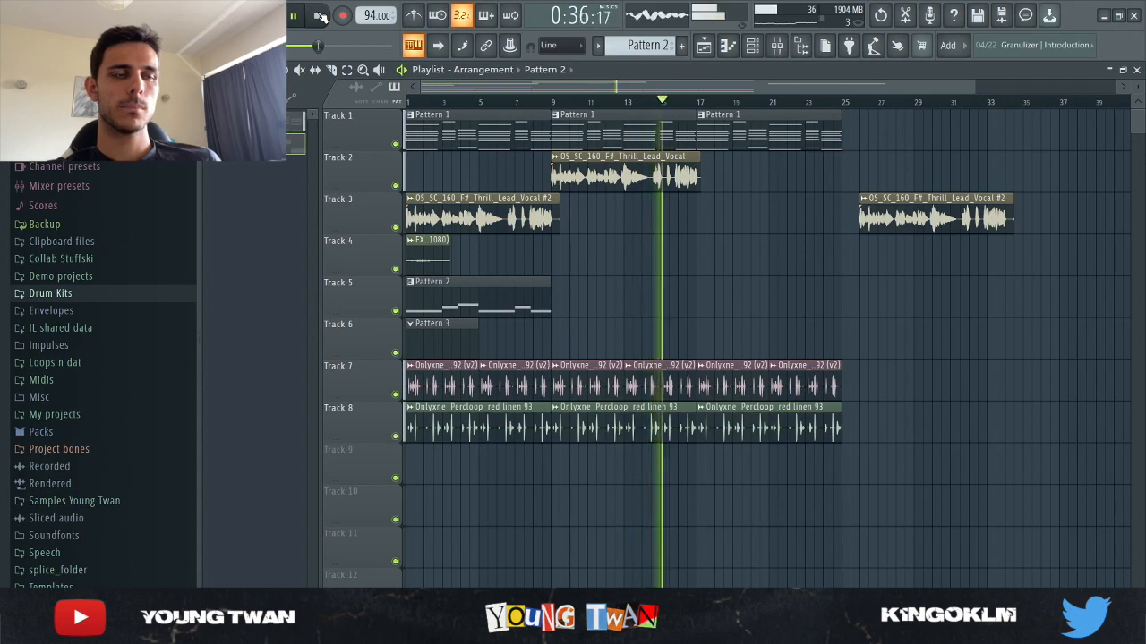
click(322, 18)
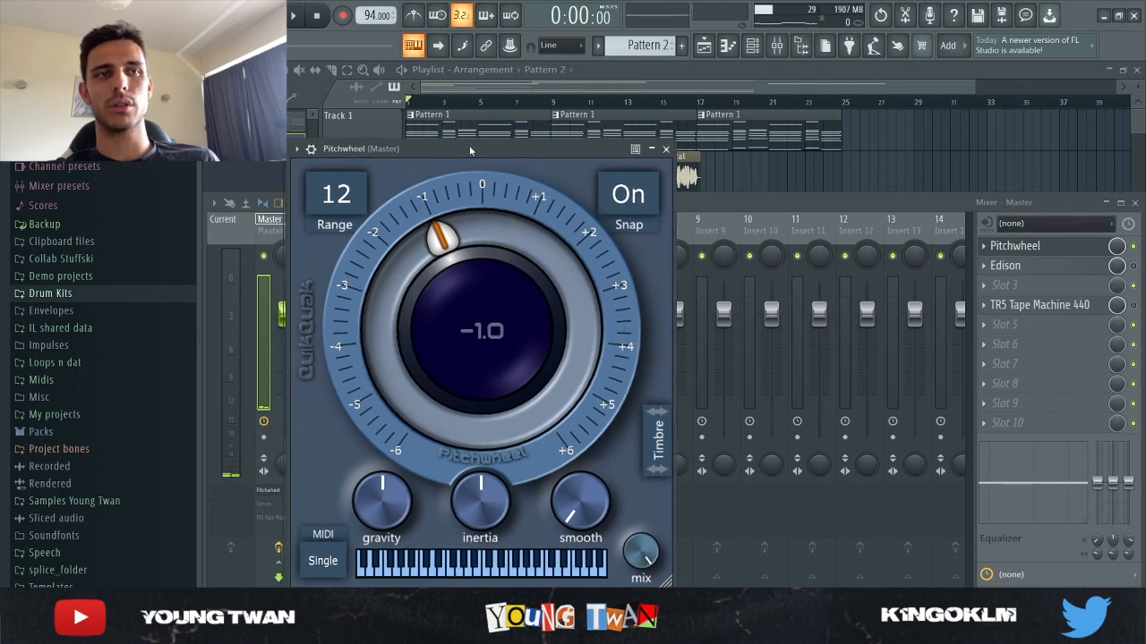
Review Pitchwheel on the mixer's Master track, and enable and inspect TR5 Tape Machine 440, closing both plugins and the mixer
drag(460, 150, 570, 114)
click(774, 113)
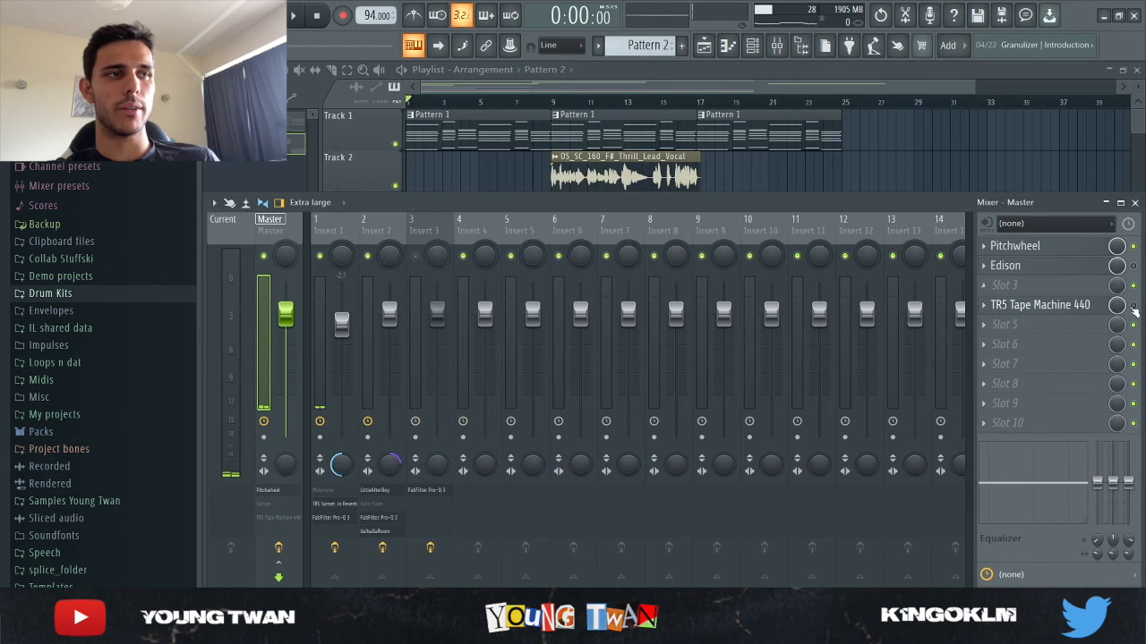
click(1047, 305)
click(814, 210)
click(611, 167)
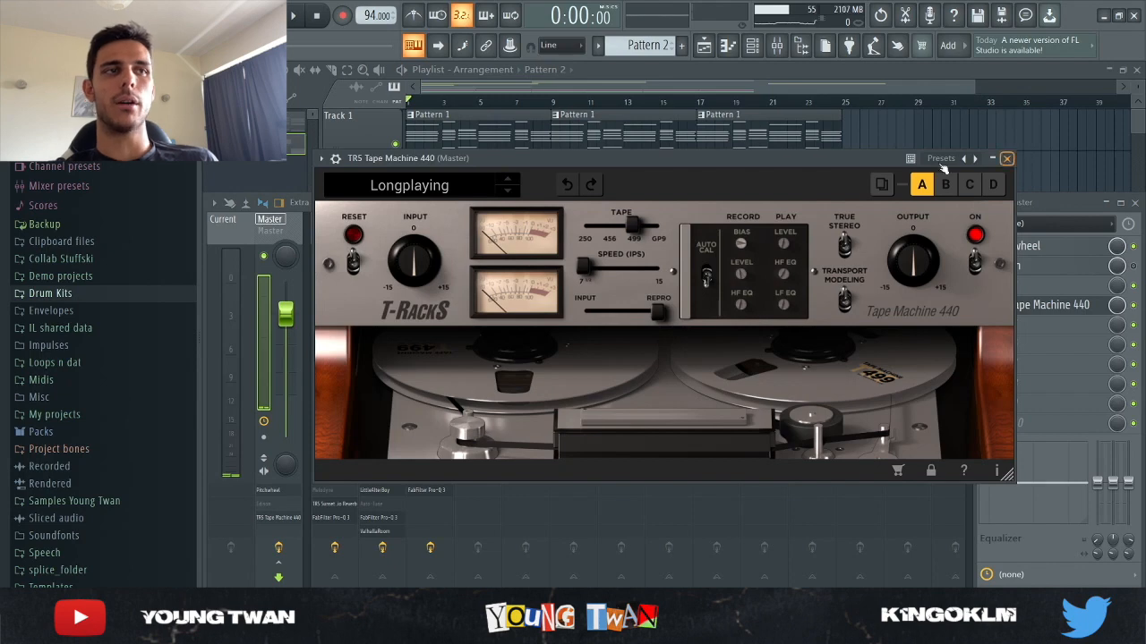
click(1007, 159)
key(F9)
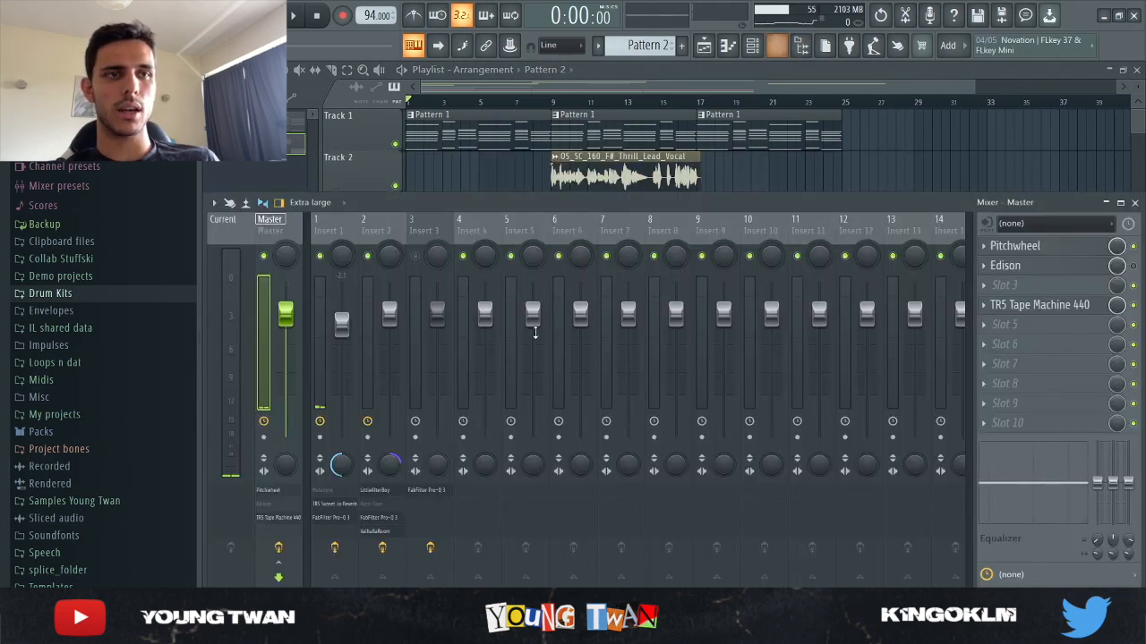
Check the stereo setting of mixer Insert 2 and look again at TR5 Tape Machine 440 on the Master
click(777, 45)
click(387, 239)
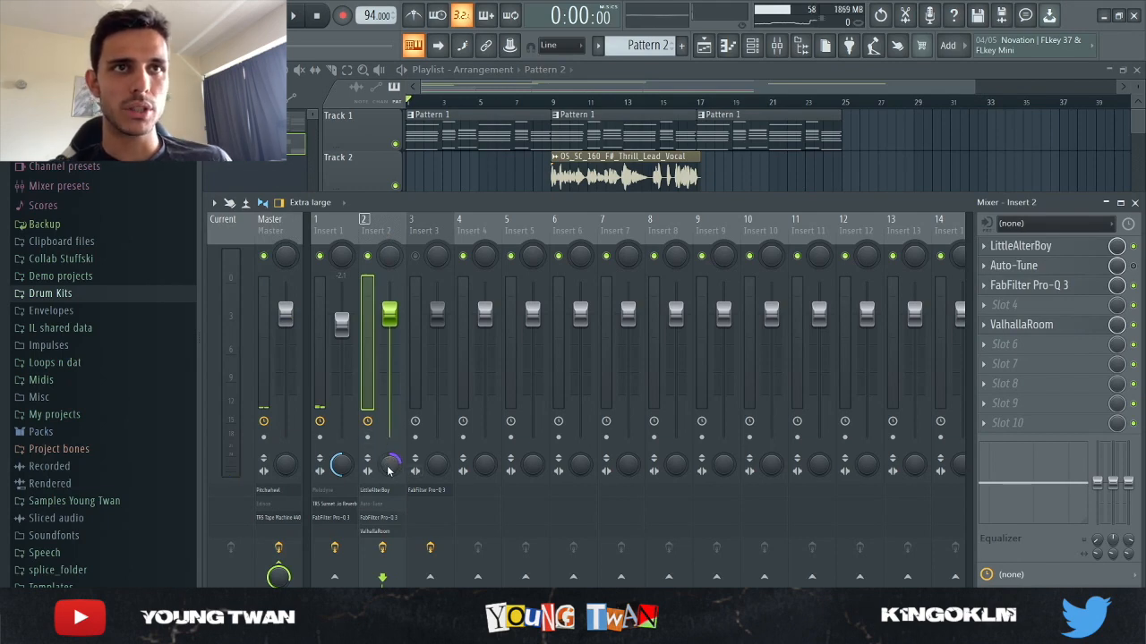
click(460, 190)
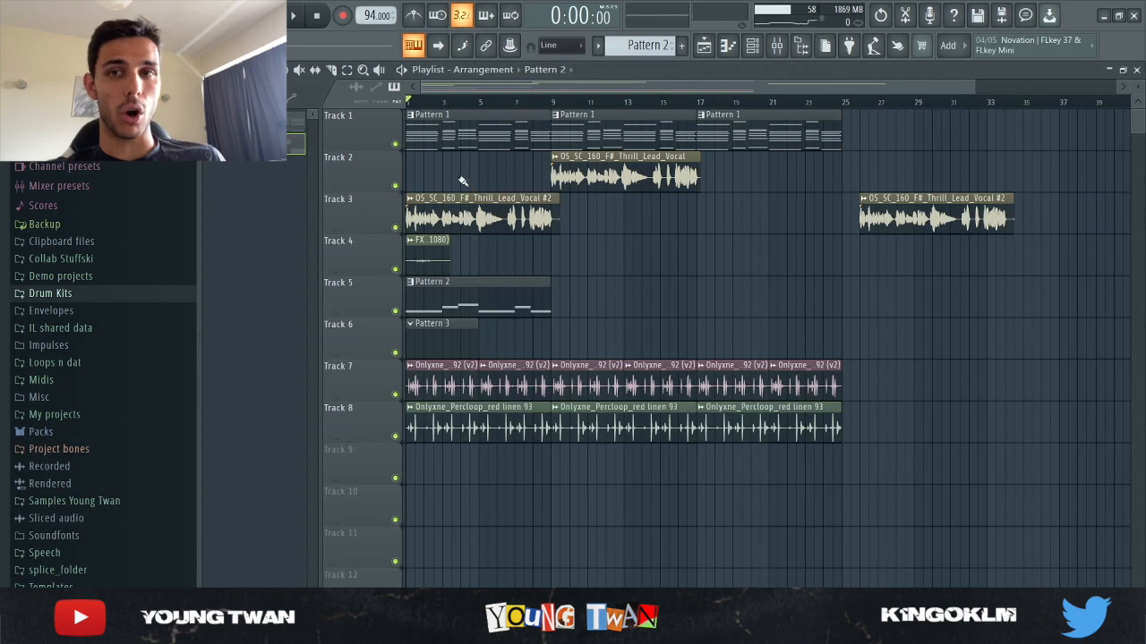
click(776, 47)
click(1047, 306)
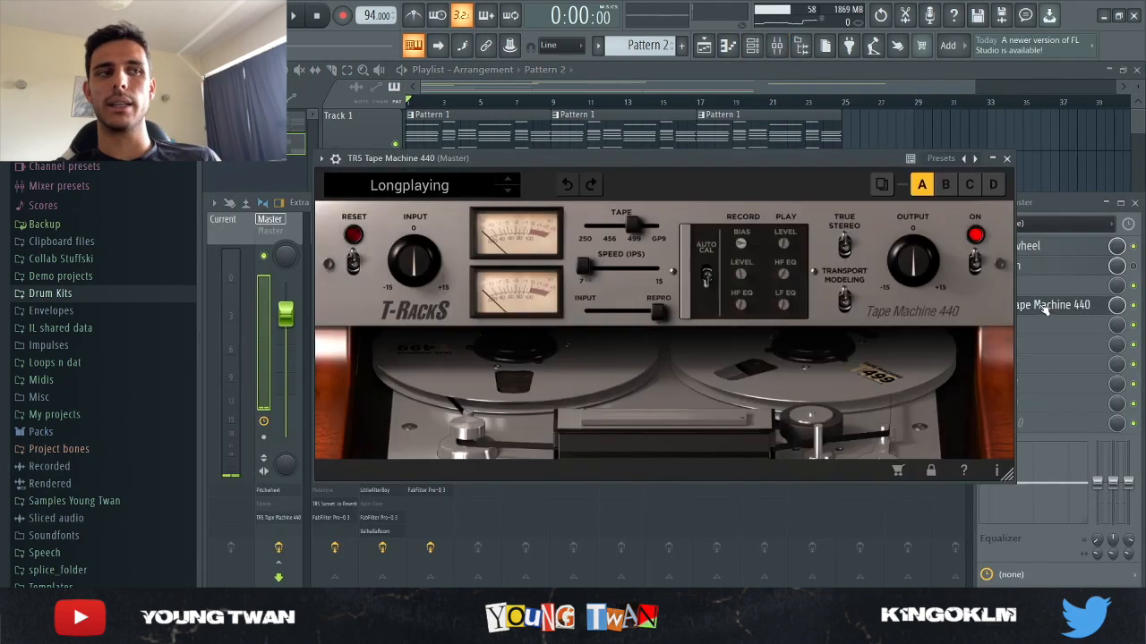
click(1135, 203)
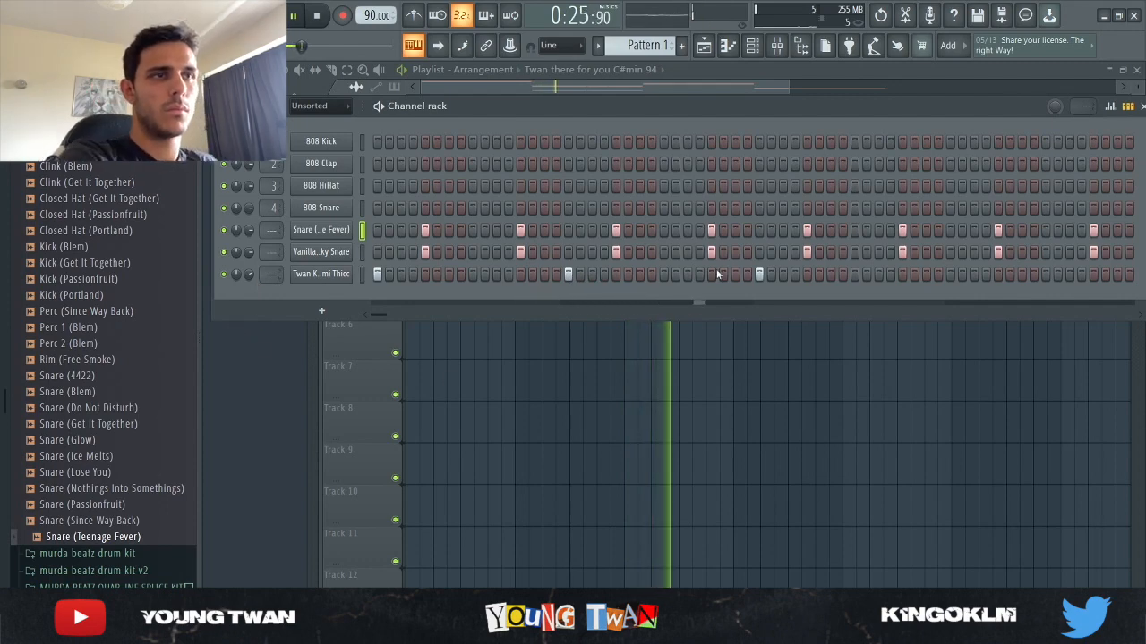
Add kick hits at steps 27 and 30 of the Twan kick channel in Pattern 1
click(687, 274)
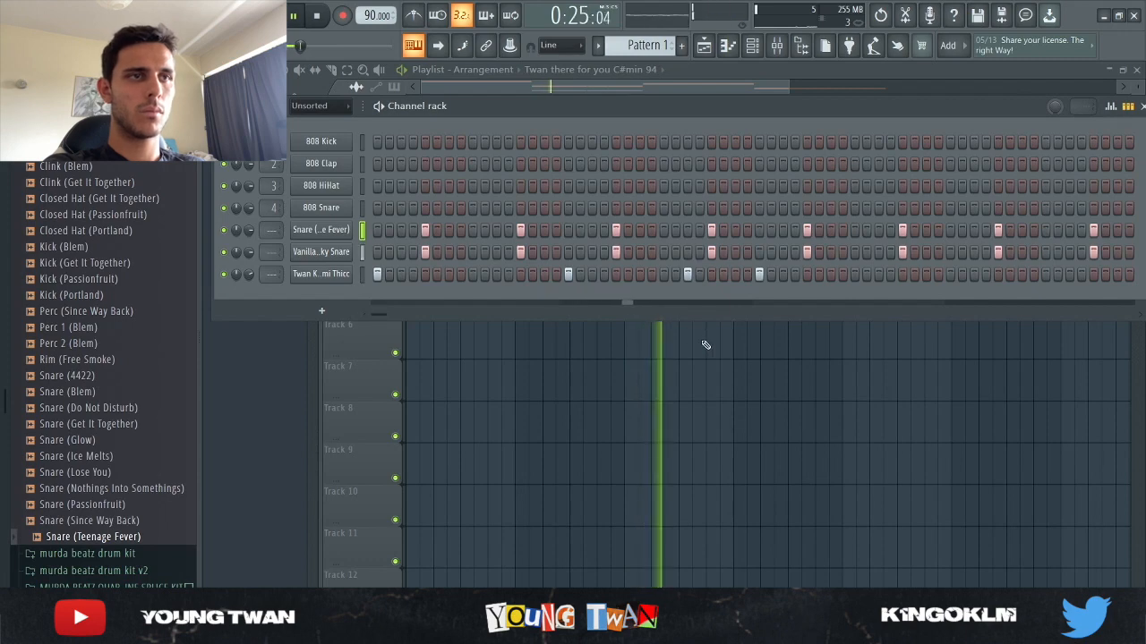
click(735, 274)
click(724, 274)
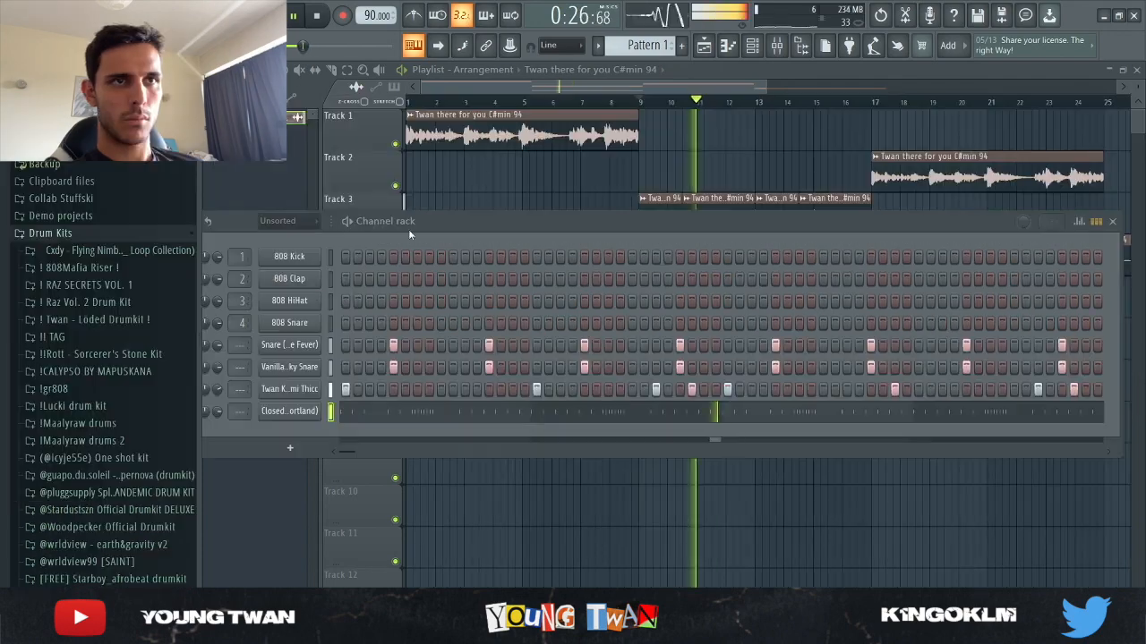
Reposition the channel rack and browse the Drum Kits folder for more drum sounds
drag(408, 225, 427, 151)
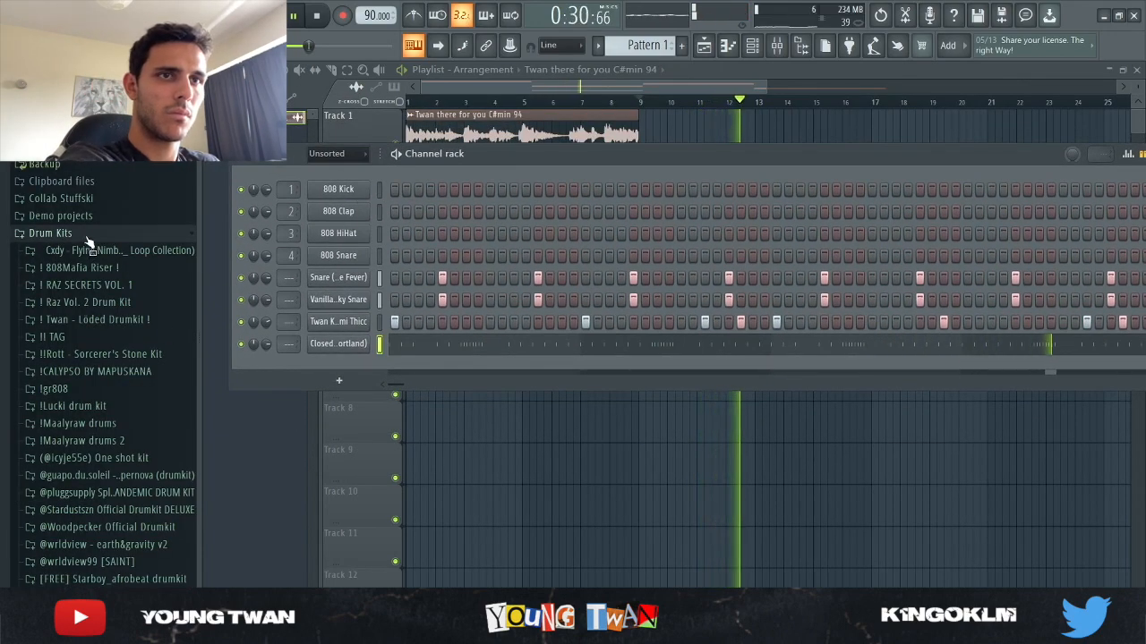
click(54, 235)
click(77, 300)
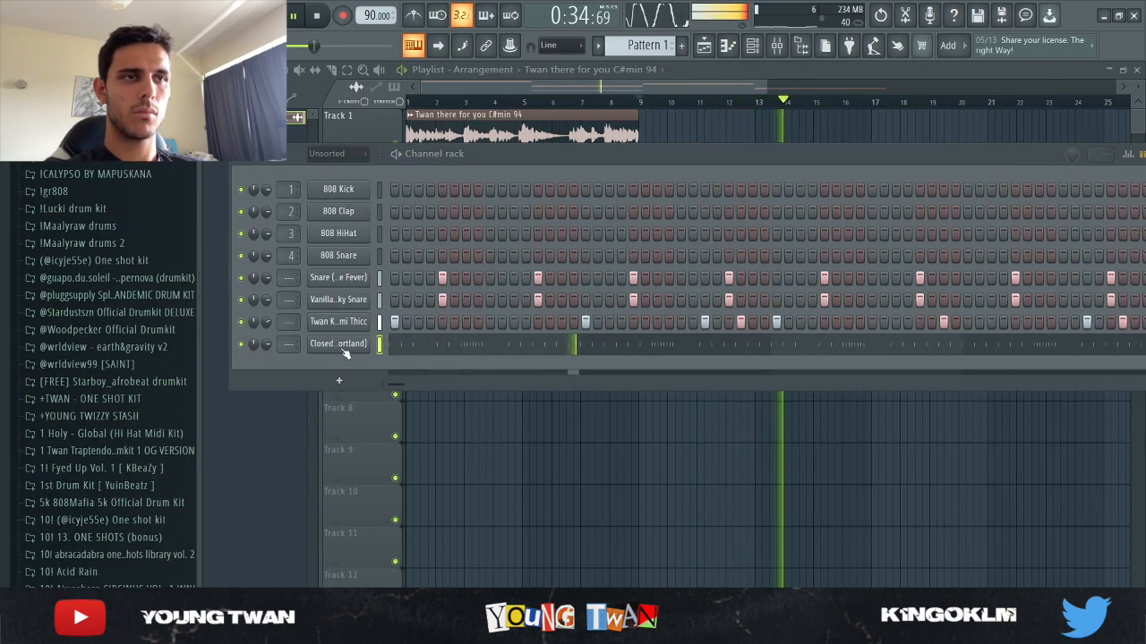
Make the Closed Hat (Portland) notes legato in the piano roll and extend the last note to bar 5
click(387, 345)
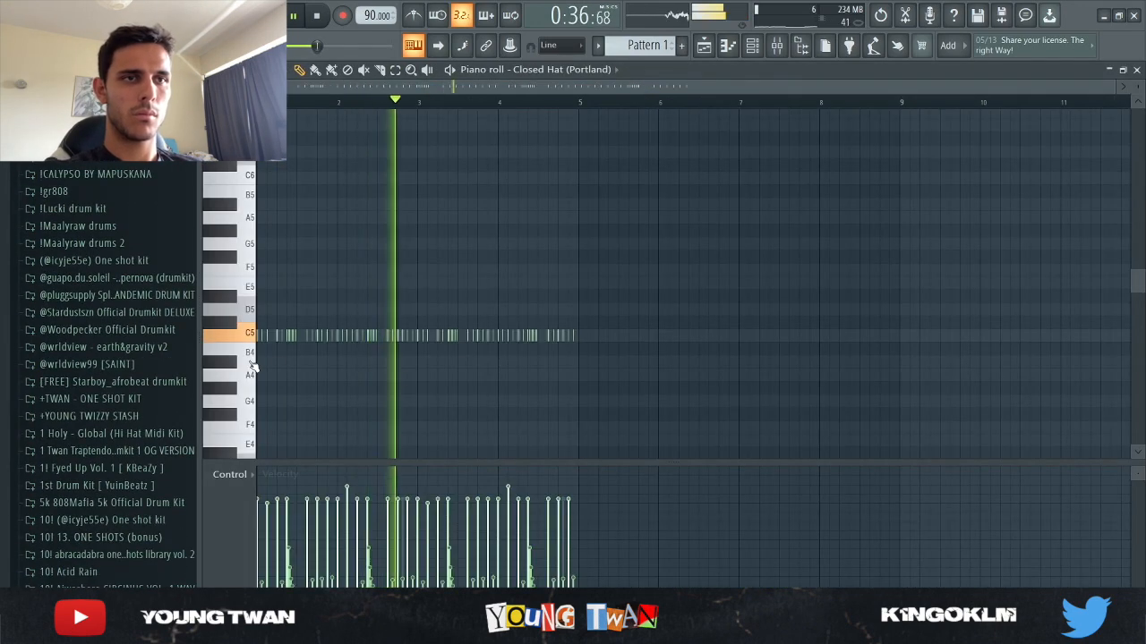
scroll(239, 371, up, 5)
scroll(237, 372, down, 2)
key(ctrl+l)
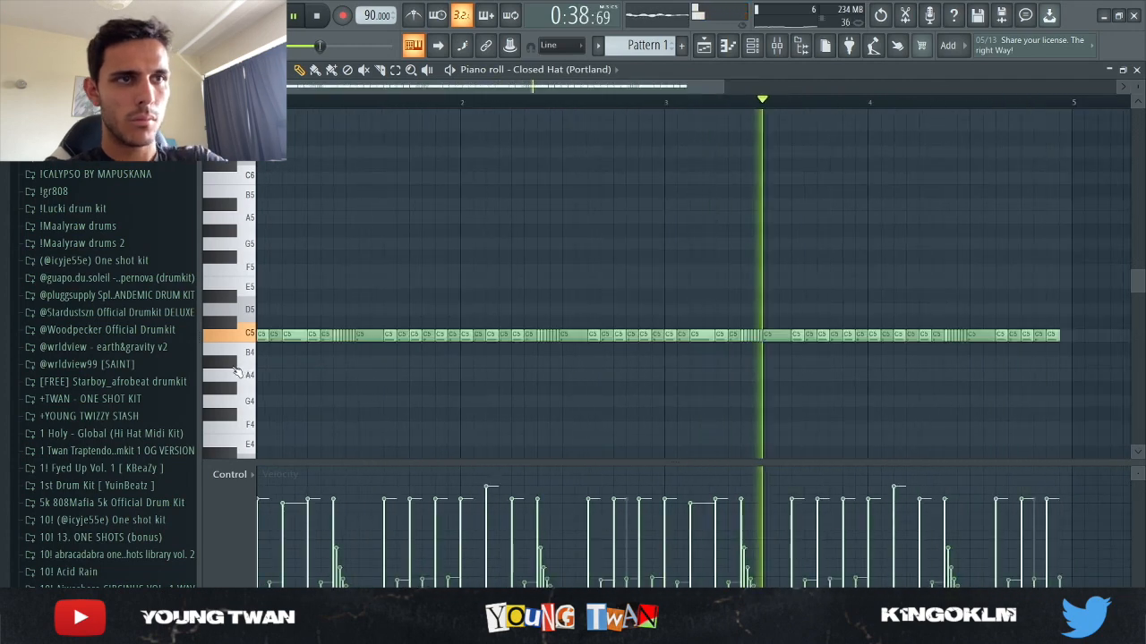
scroll(997, 402, up, 5)
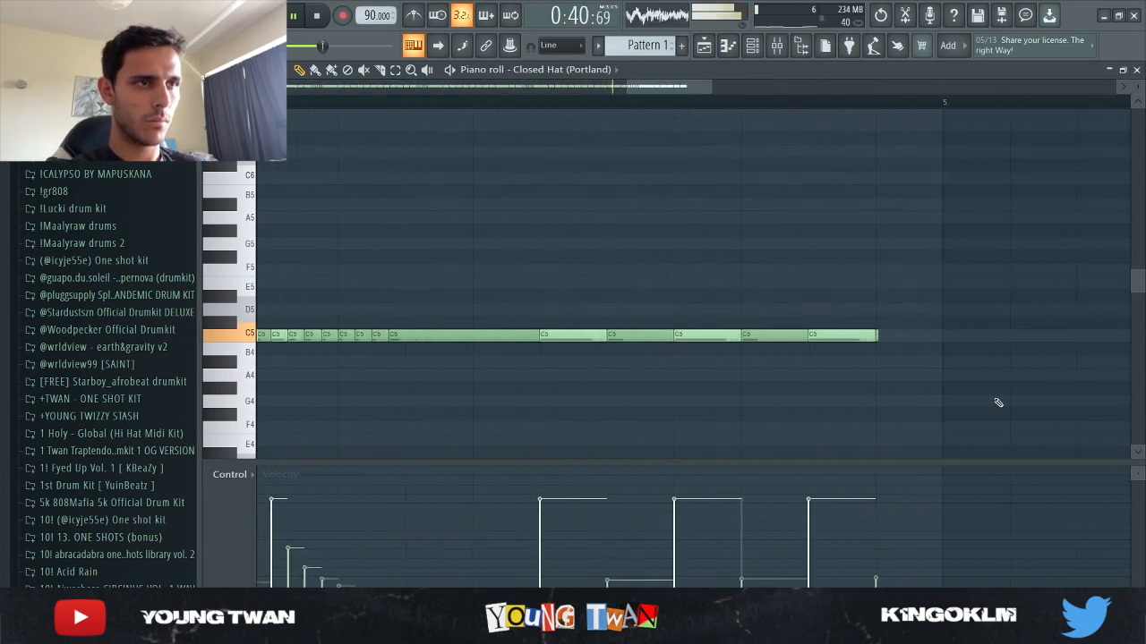
drag(825, 336, 938, 353)
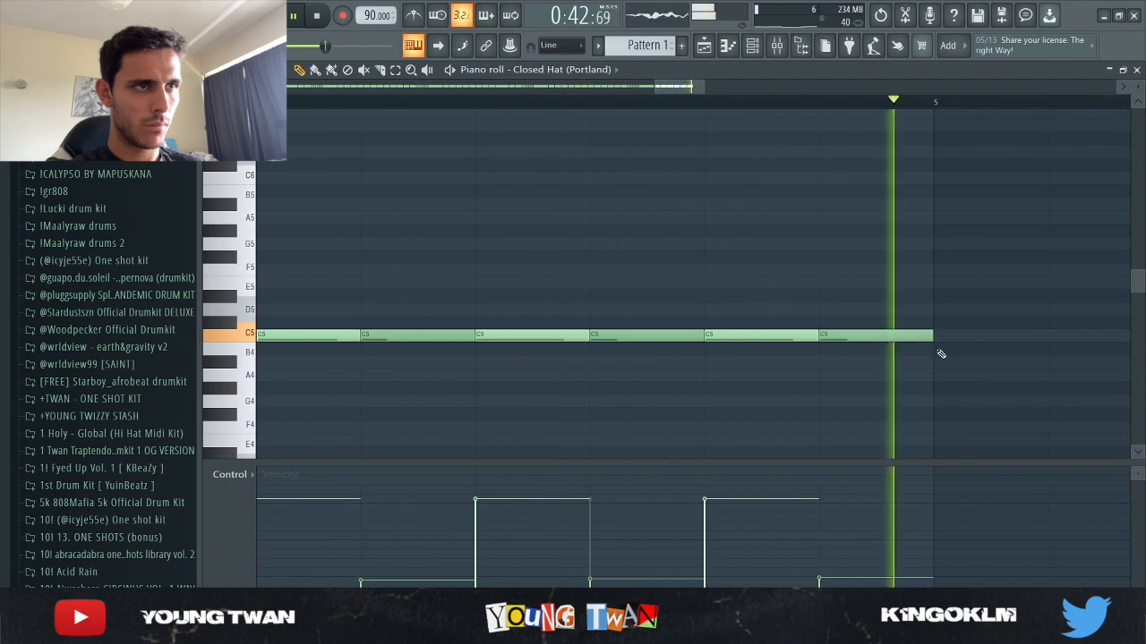
scroll(793, 391, down, 5)
Make the first Pattern 1 clip in the playlist a unique pattern on Track 6 and open its channel rack
click(704, 45)
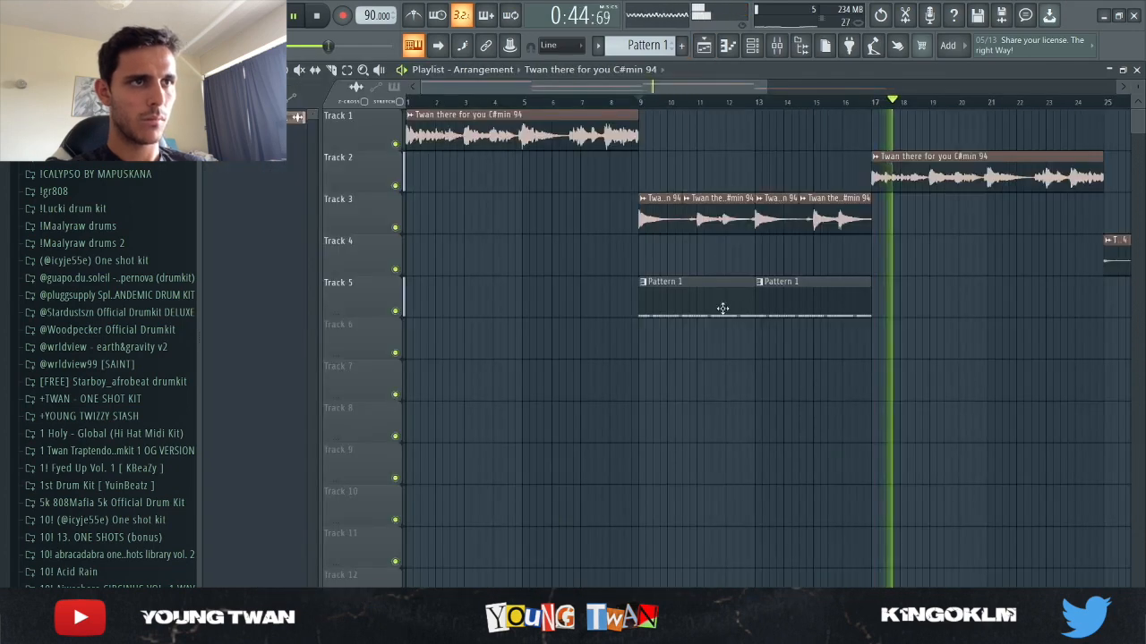
scroll(721, 310, down, 3)
drag(590, 304, 591, 349)
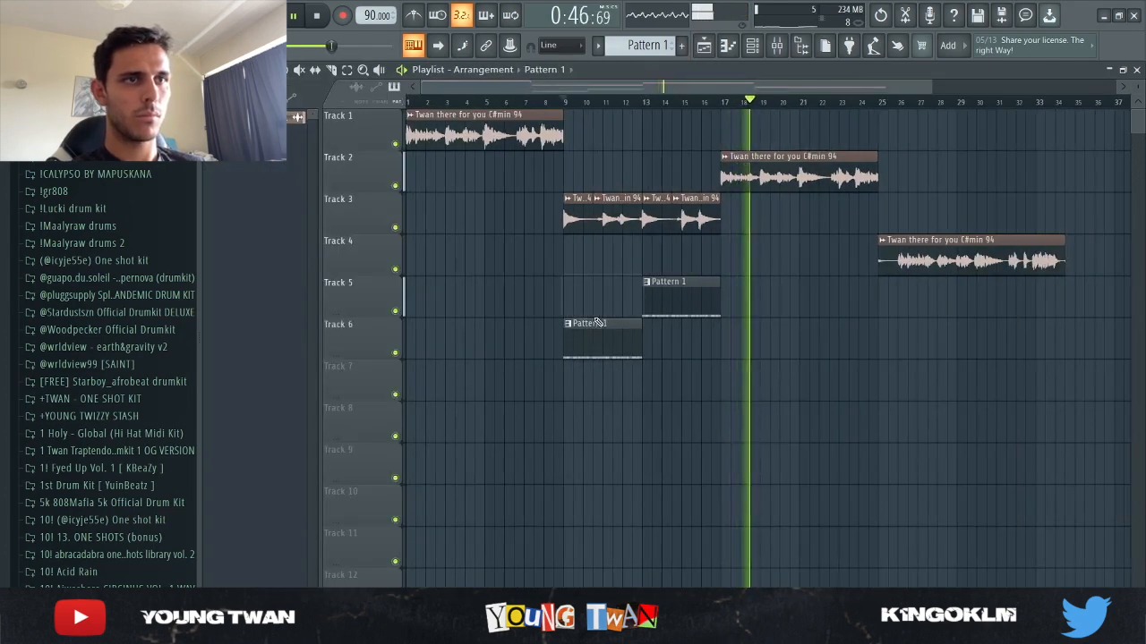
click(567, 324)
click(632, 415)
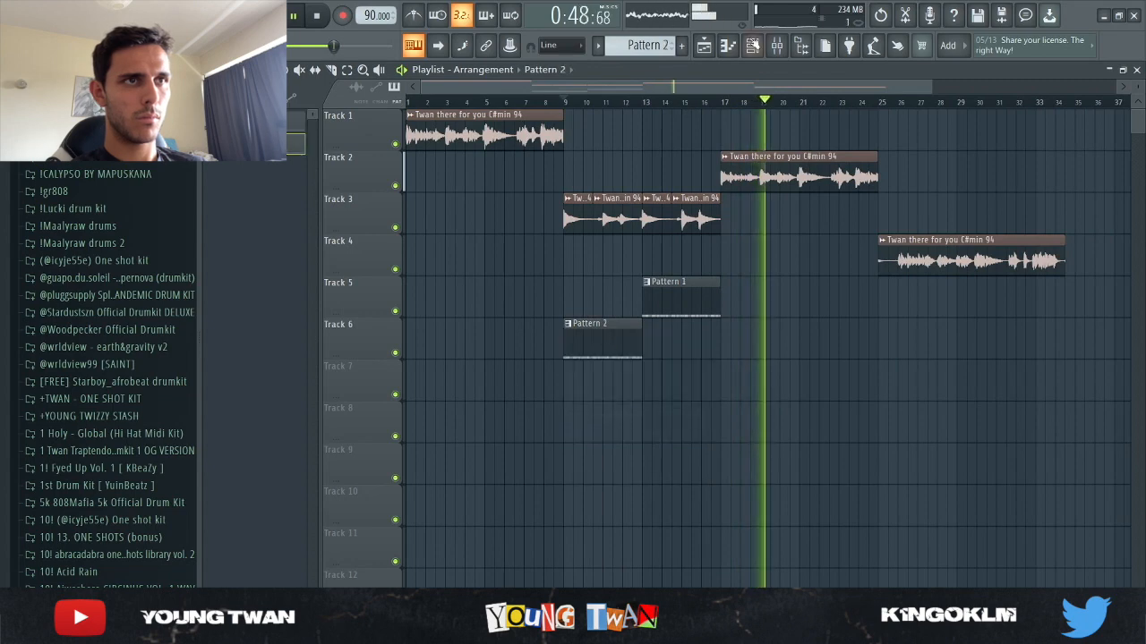
key(F6)
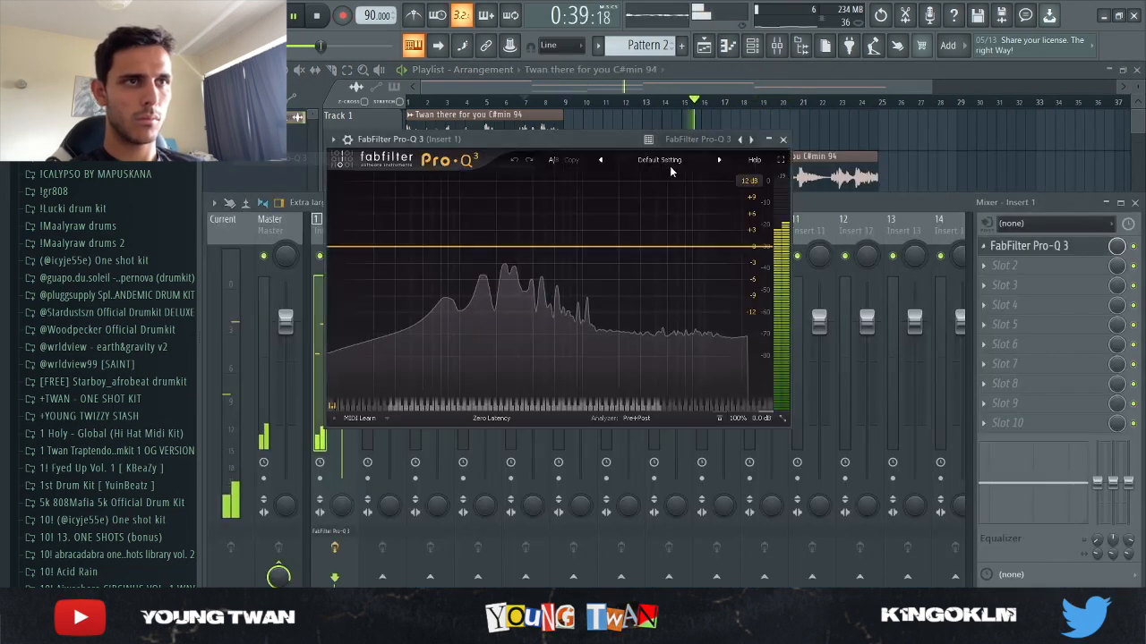
Load the High Cut preset in Insert 1's FabFilter Pro-Q 3 and lower the cutoff to about 1064 Hz with a 6 dB/oct slope
click(663, 160)
click(646, 349)
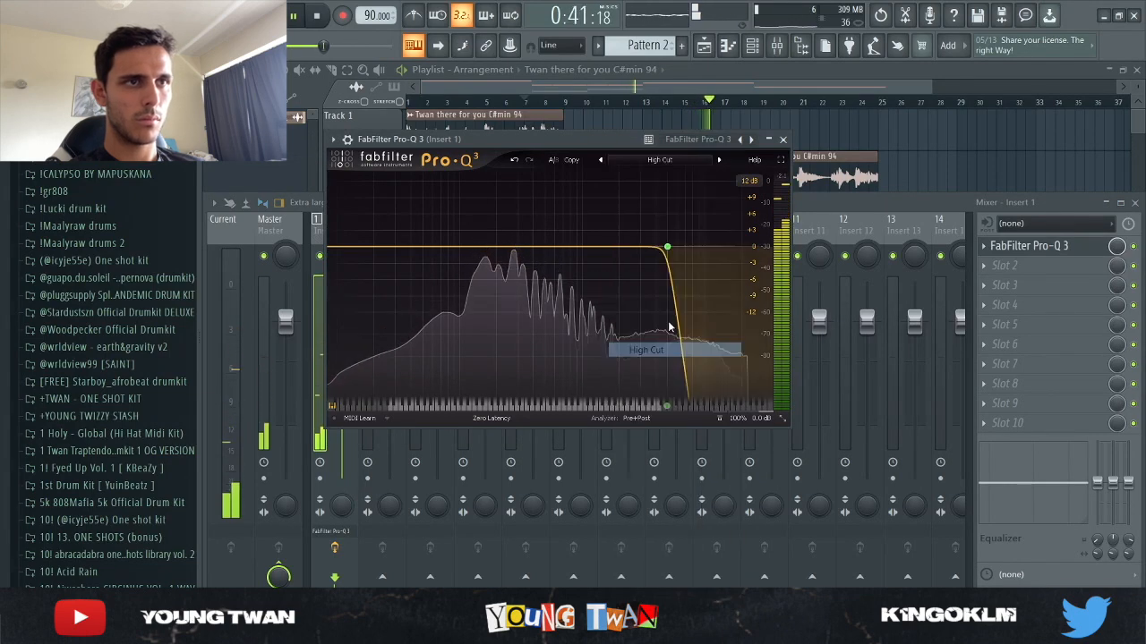
drag(685, 206, 603, 210)
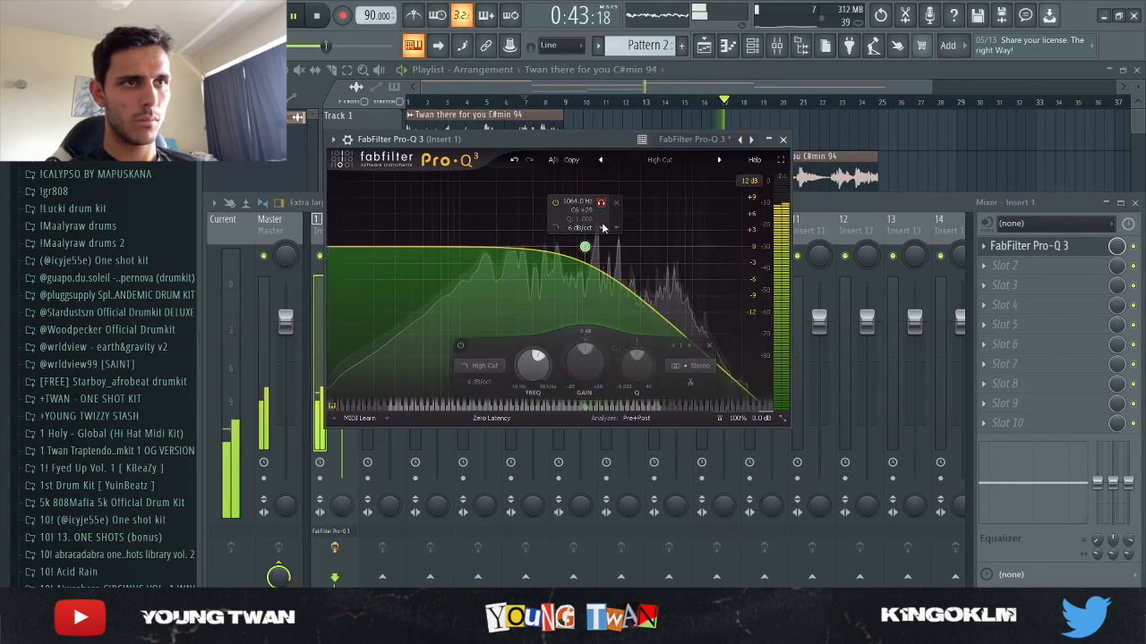
click(783, 140)
key(F9)
Repeat the Pattern 1 clip on Track 5 twice so the hi-hat part fills bars 13 to 25
drag(729, 293, 668, 296)
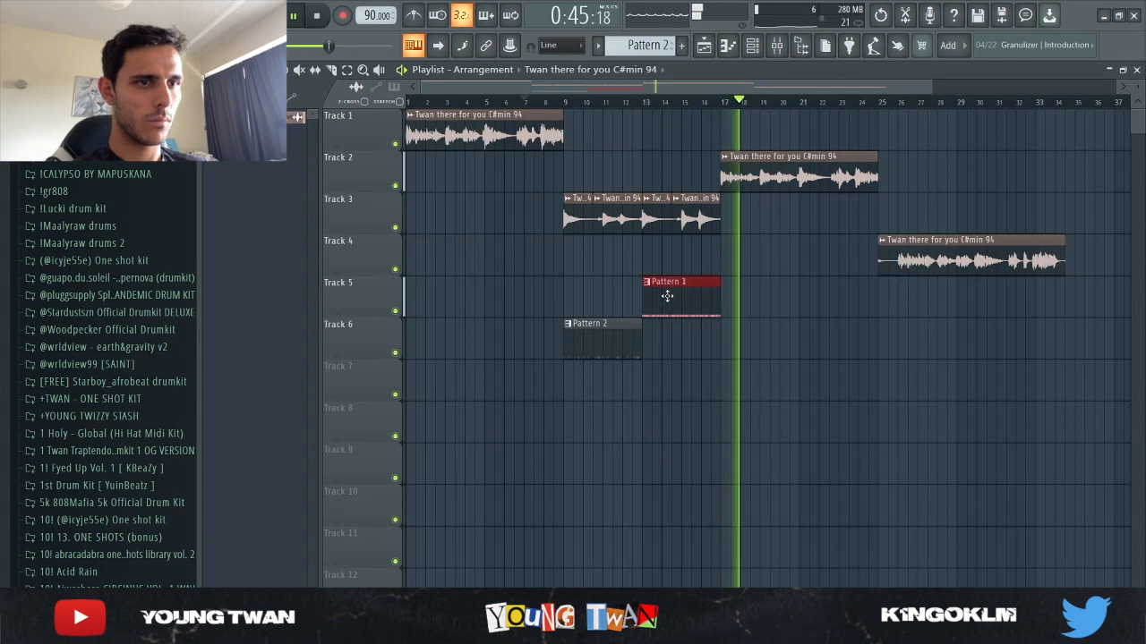
key(ctrl+b)
key(ctrl+b)
ctrl+click(877, 385)
scroll(879, 416, up, 3)
scroll(881, 407, down, 2)
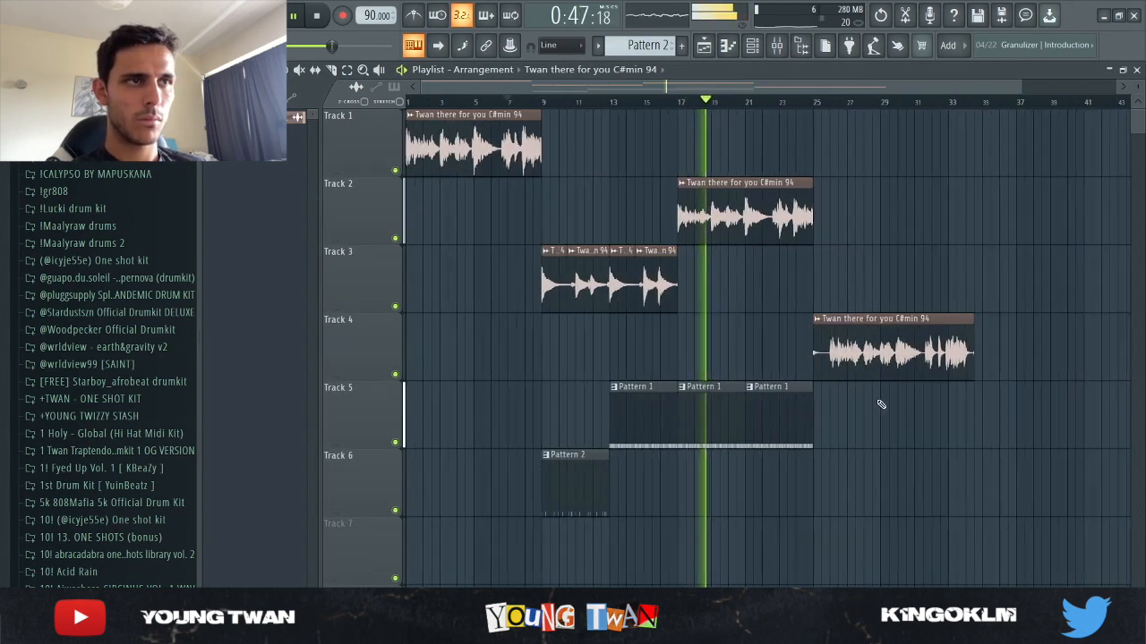
Lower the high-cut frequency further in Insert 1's FabFilter Pro-Q 3 and close the plugin
click(708, 398)
click(776, 45)
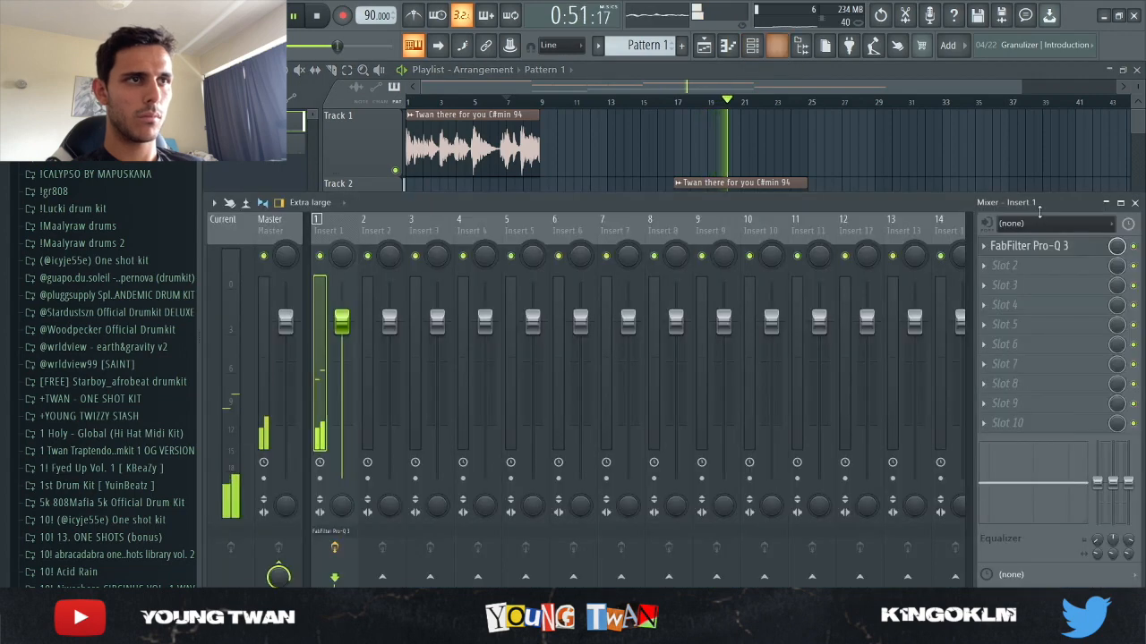
click(1029, 246)
drag(585, 248, 483, 246)
click(782, 140)
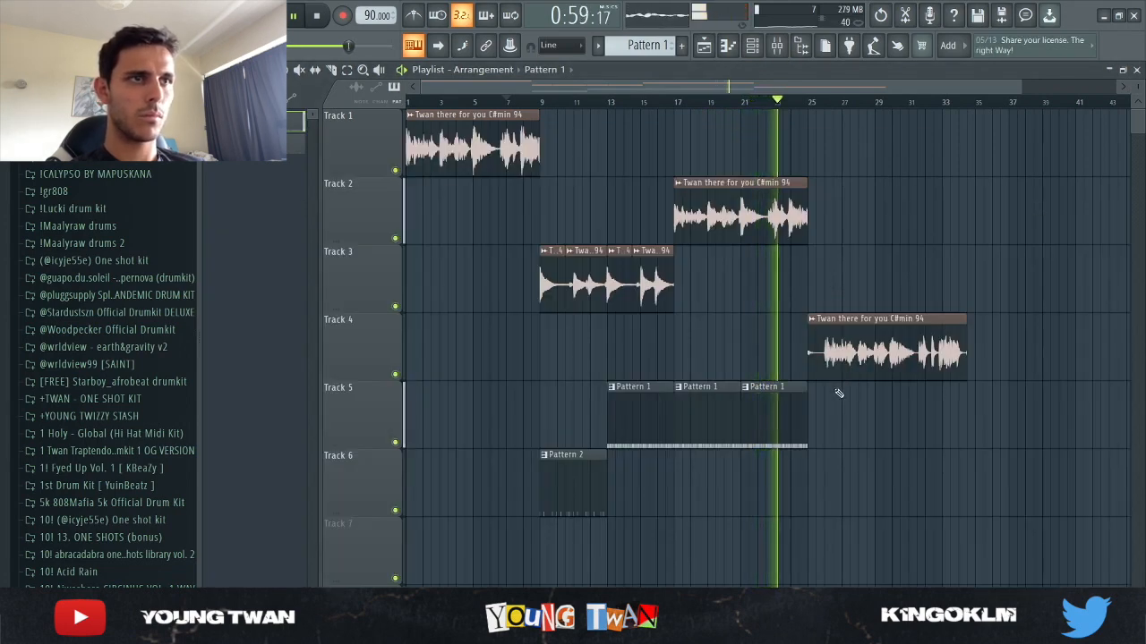
Move the Track 4 loop clip to bar 33 and copy the chopped Track 3 clips to bar 25
drag(859, 354, 994, 353)
drag(555, 296, 825, 297)
Place Pattern 2 clips at bars 25 and 29 on Track 6, without any stray clip after bar 33
ctrl+click(838, 491)
drag(581, 497, 849, 504)
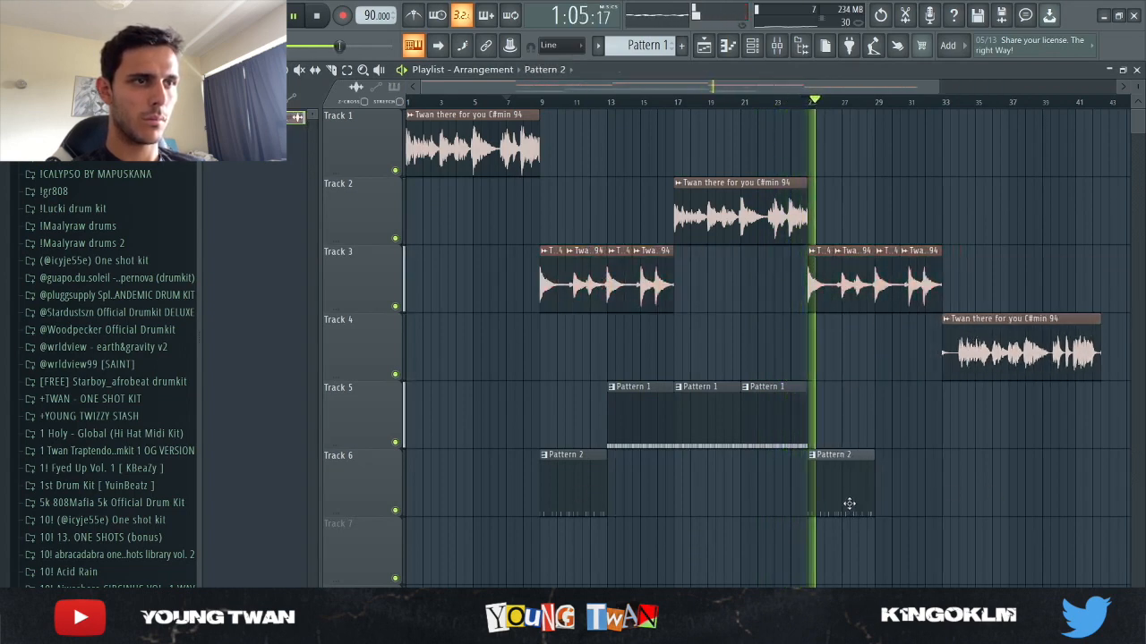
ctrl+click(863, 486)
key(ctrl+b)
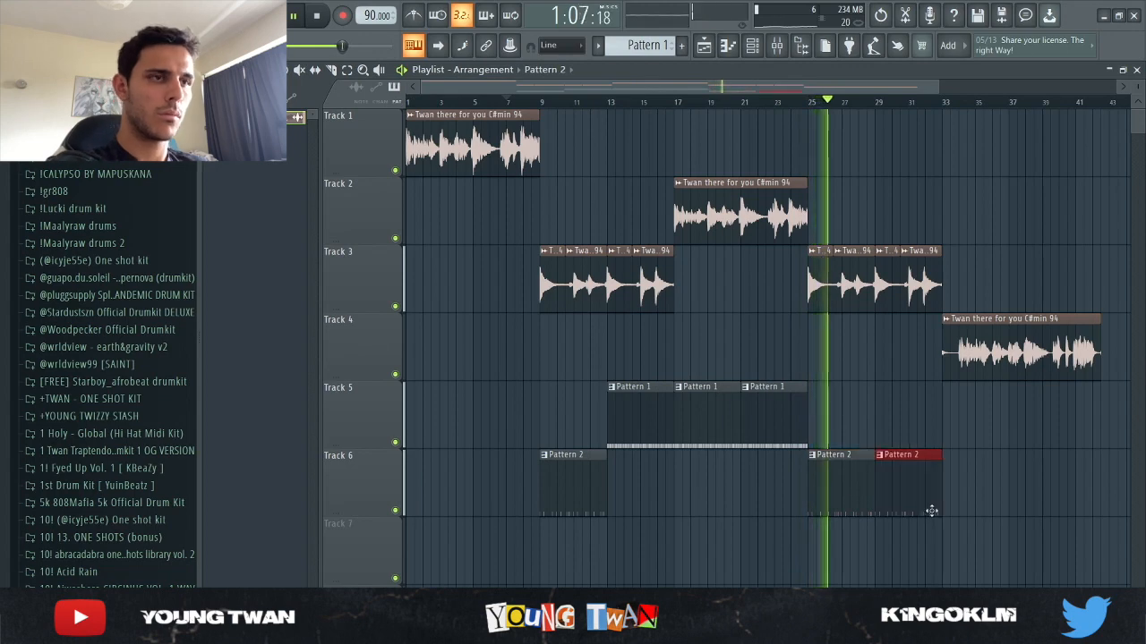
click(990, 486)
right_click(993, 483)
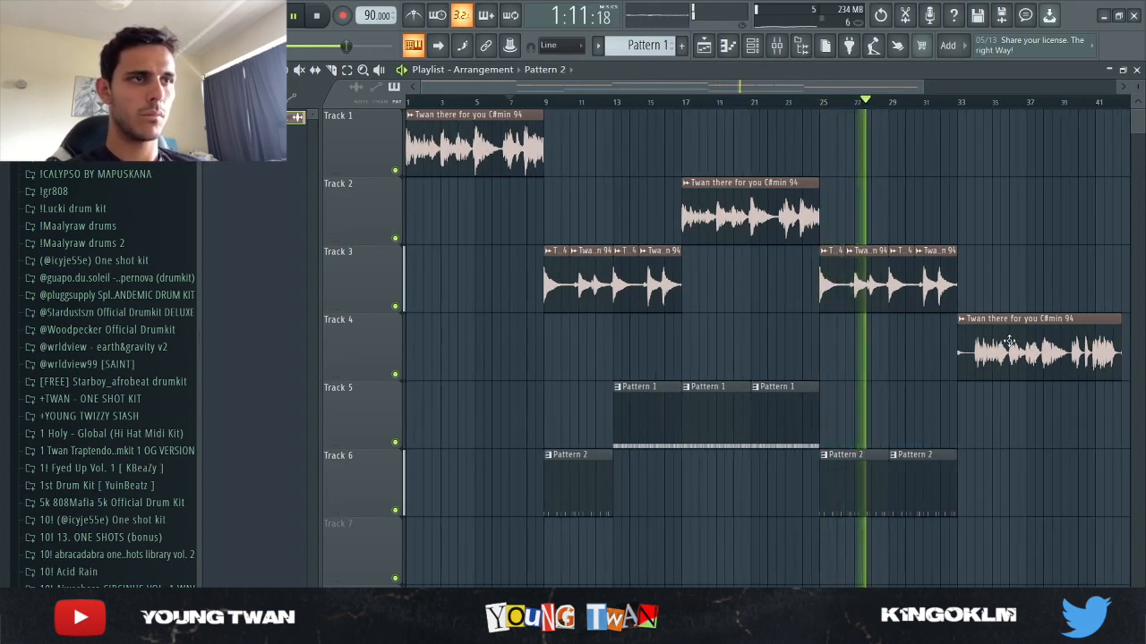
Move the Track 4 loop clip to about bar 43 and copy the Track 1 loop clip to bar 33
scroll(976, 372, down, 1)
drag(976, 372, 1120, 367)
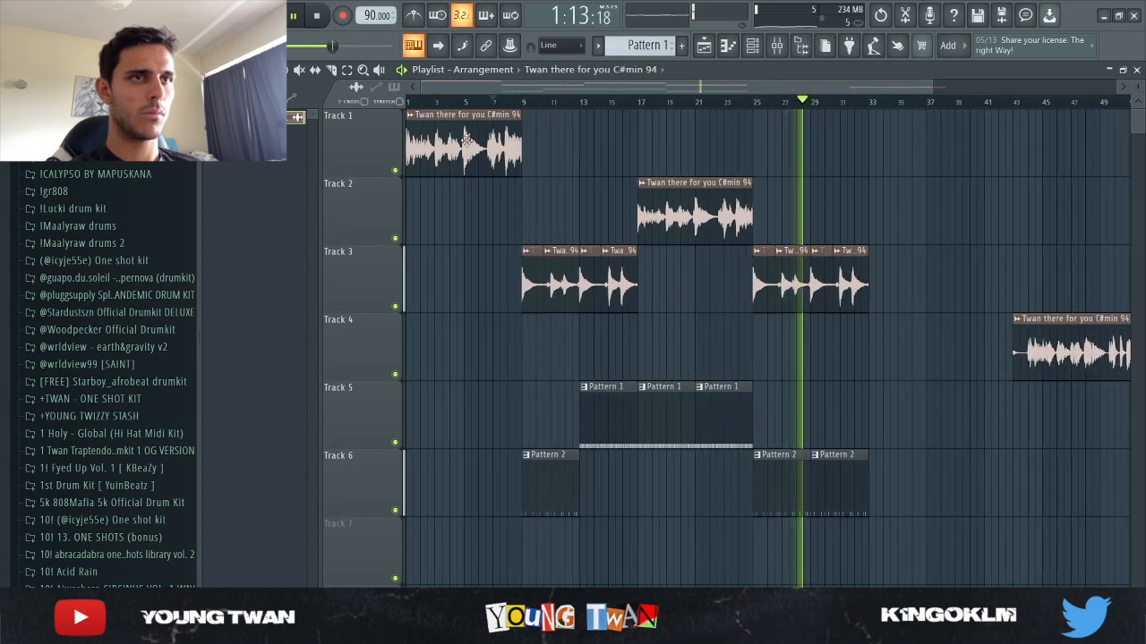
shift+drag(465, 152, 935, 151)
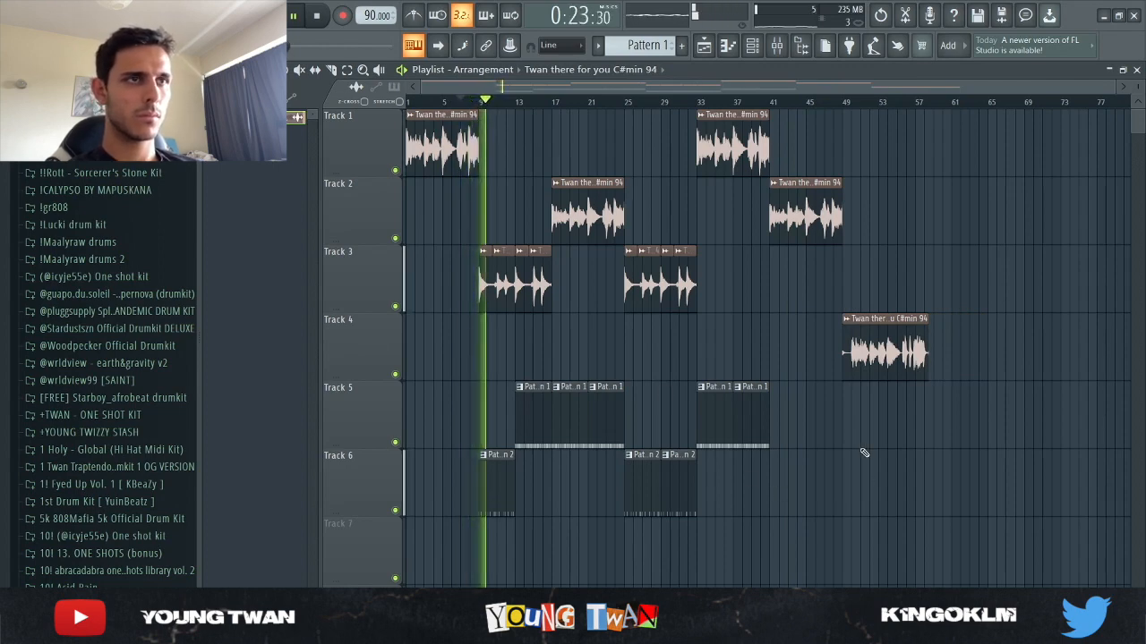
Examine the drum steps of all channels in the channel rack during playback, and return to the playlist
click(752, 45)
click(324, 159)
click(334, 168)
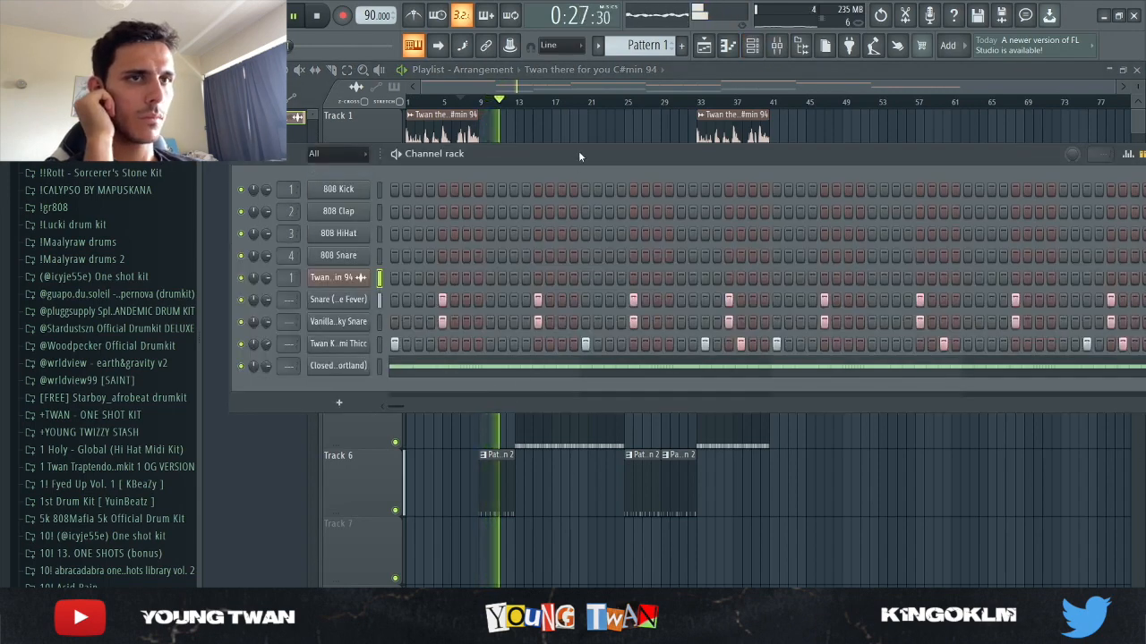
drag(578, 152, 551, 97)
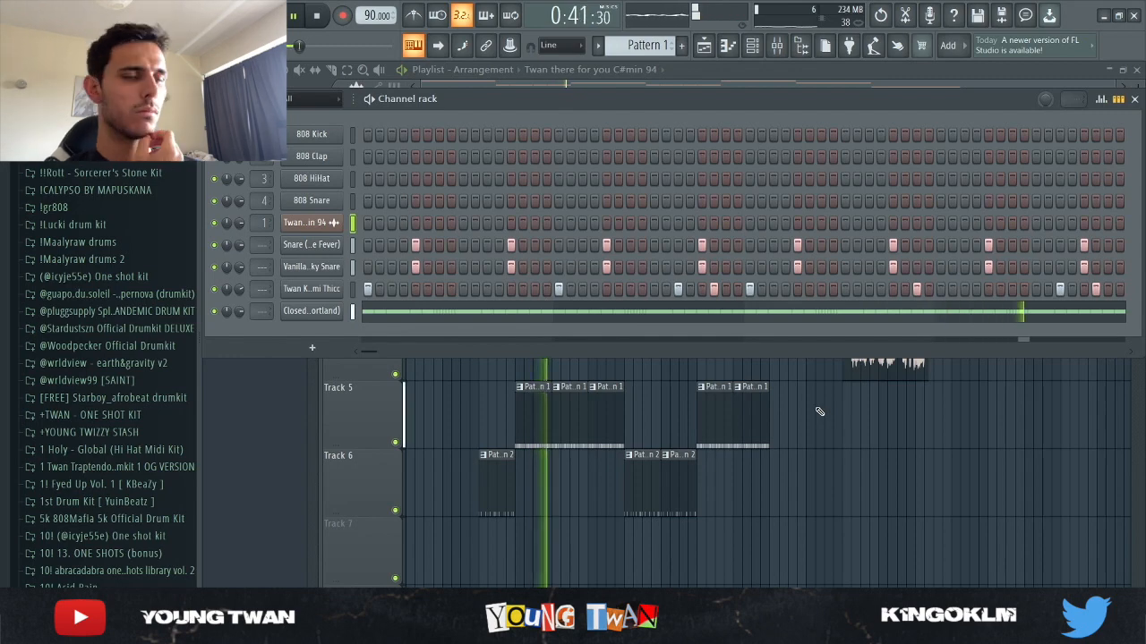
key(F6)
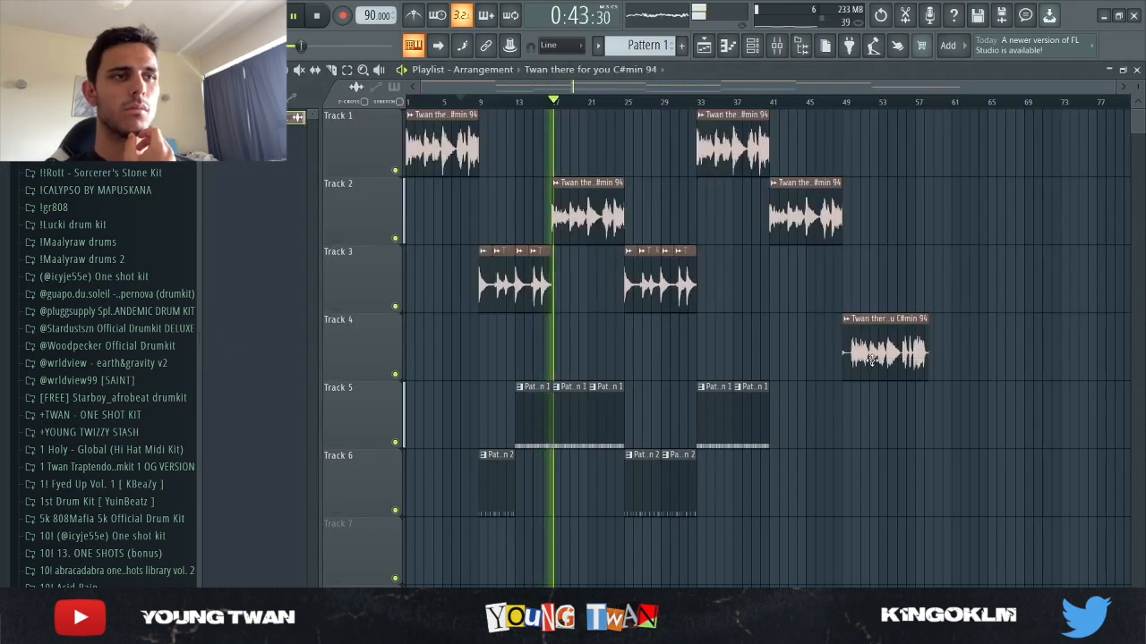